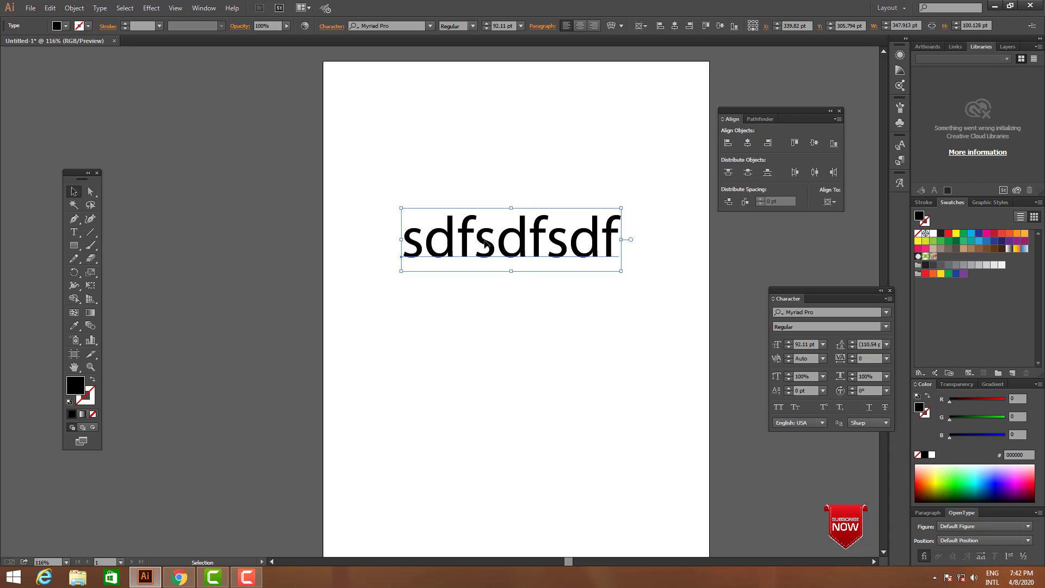
Replace the placeholder text on the artboard with the word "Good"
double_click(487, 246)
key(ctrl+a)
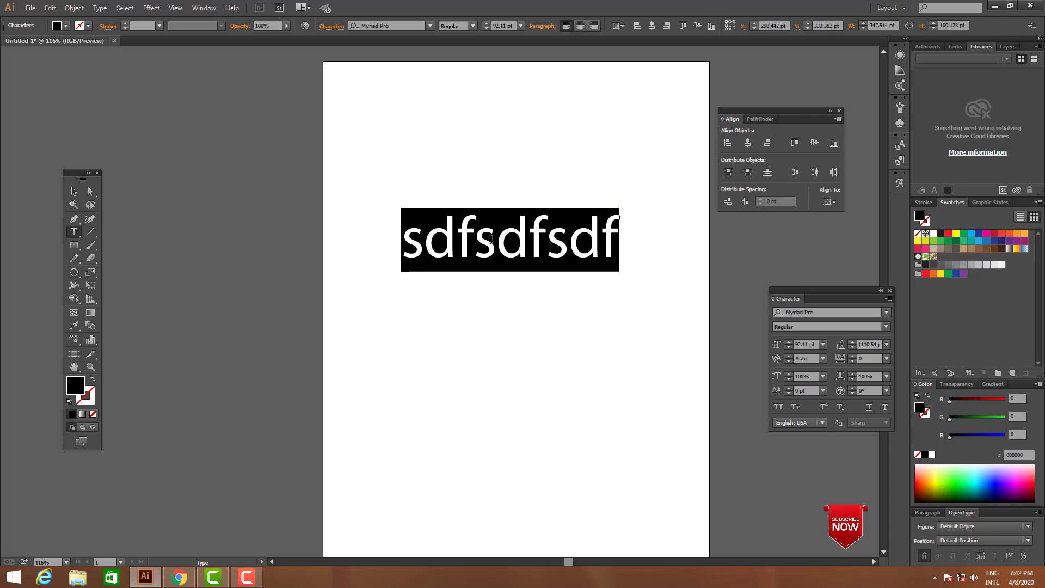
text(Good)
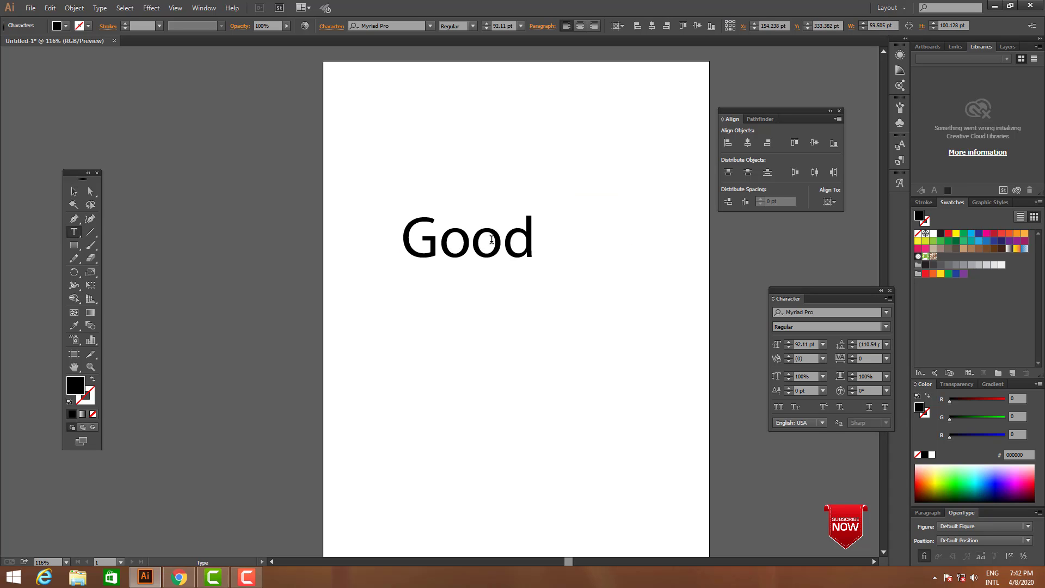
key(Escape)
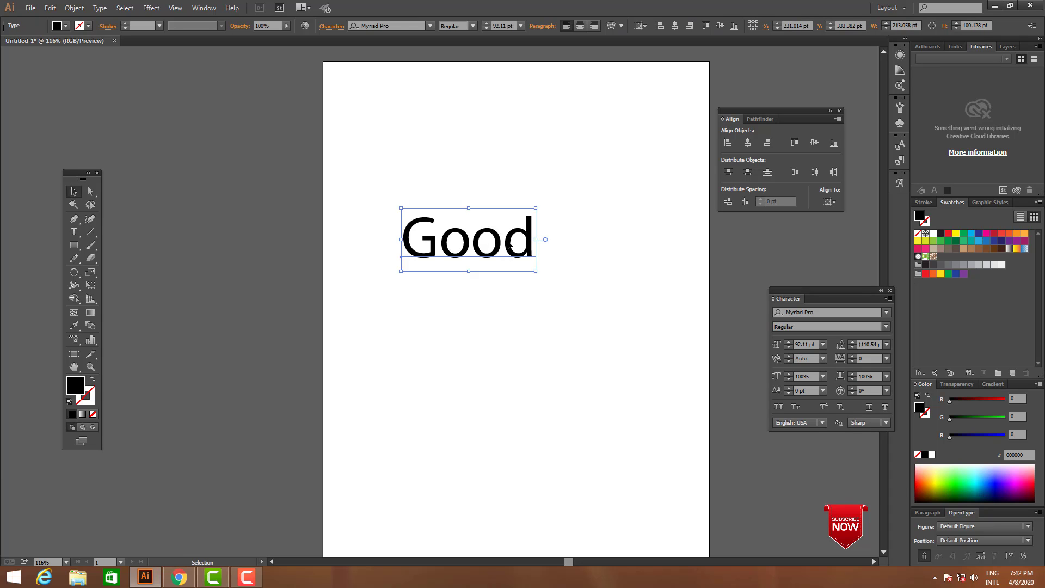
Enlarge the word Good proportionally to about 163 pt and hide the artboards
drag(538, 240, 589, 235)
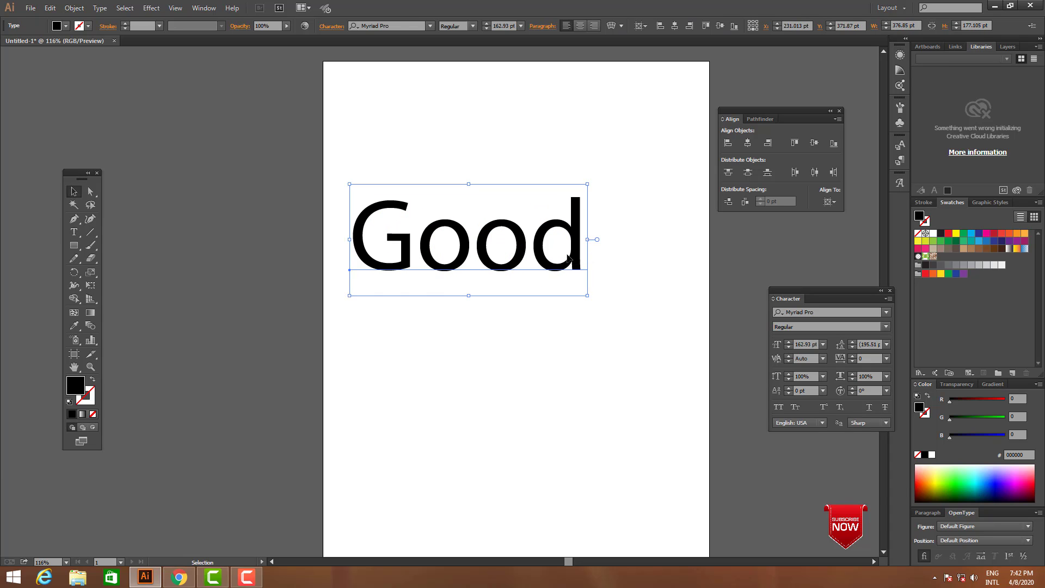
drag(565, 271, 576, 301)
click(615, 314)
key(alt+v)
key(b)
click(664, 358)
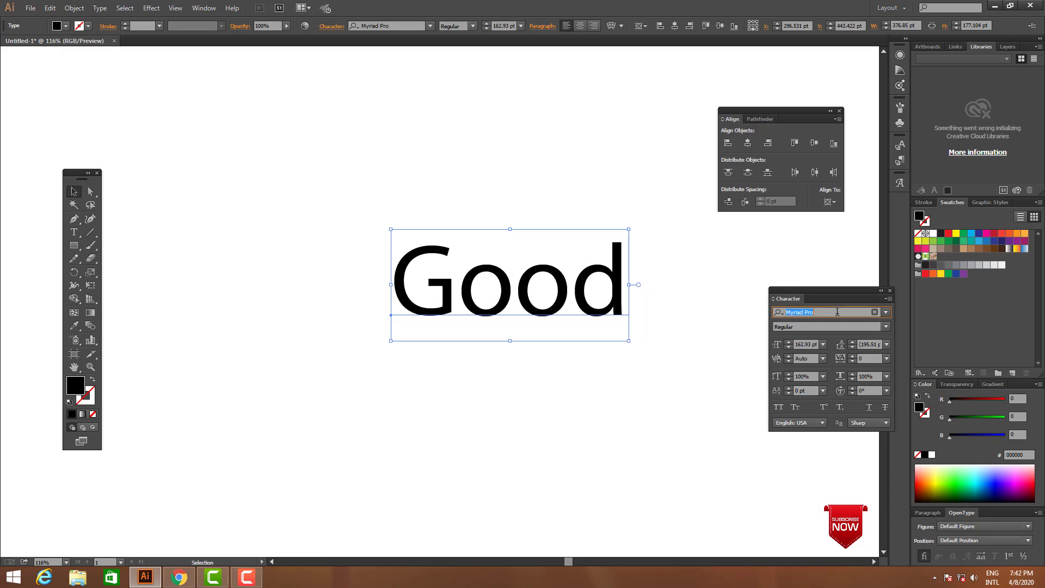
Set the word's font to Montserrat Bold and apply All Caps
click(837, 312)
text(mont)
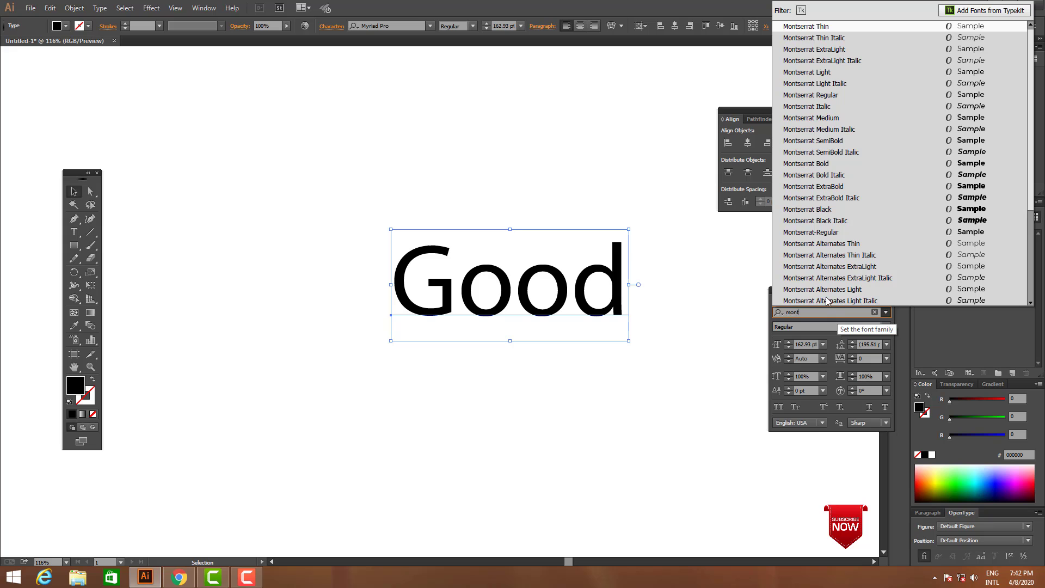
click(827, 164)
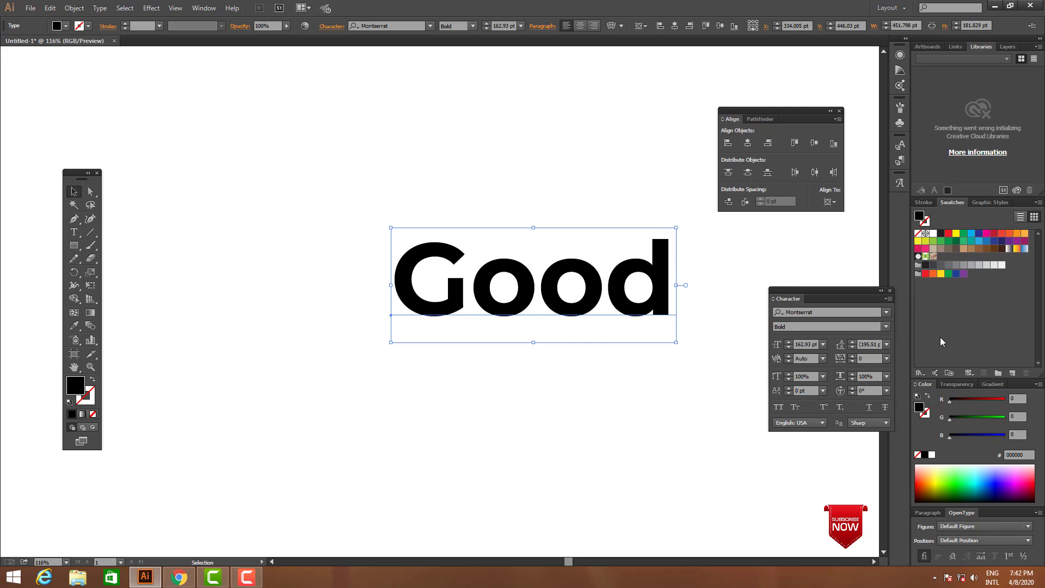
click(888, 298)
click(920, 350)
key(Tab)
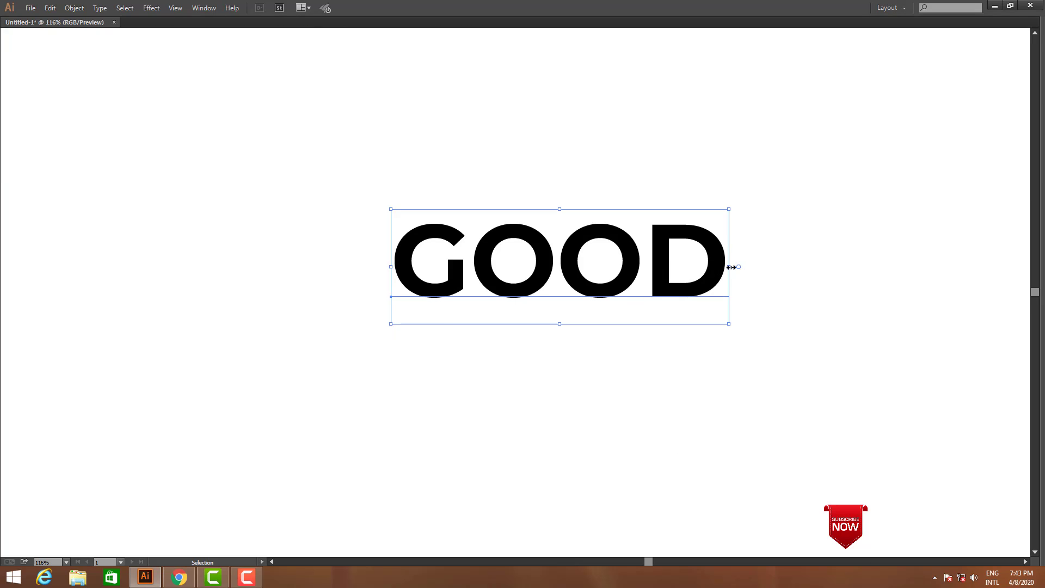
Scale the word GOOD up proportionally about its centre and deselect it
drag(729, 267, 795, 275)
click(865, 318)
key(space)
drag(661, 417, 659, 422)
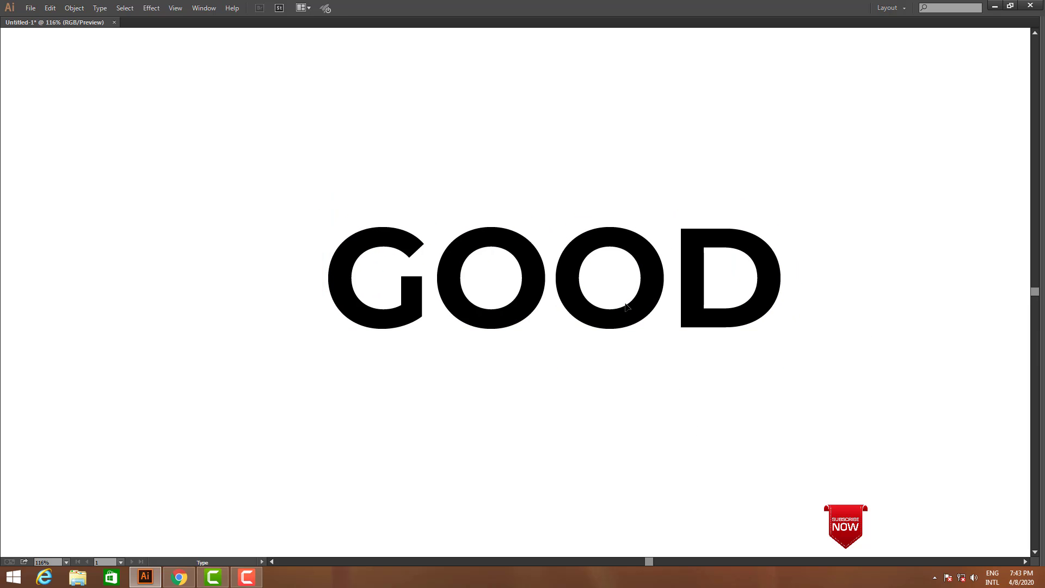
drag(553, 280, 480, 280)
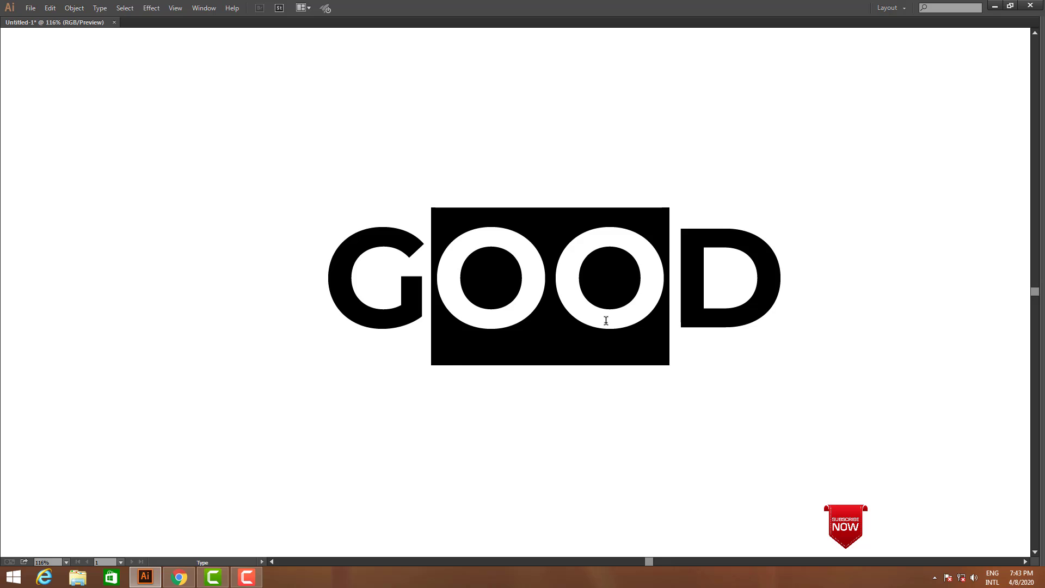
key(Escape)
click(626, 390)
scroll(644, 368, down, 1)
Draw a circle with the Ellipse tool, centred over the first O and nearly as tall as the letter
key(z)
drag(266, 146, 812, 373)
key(Tab)
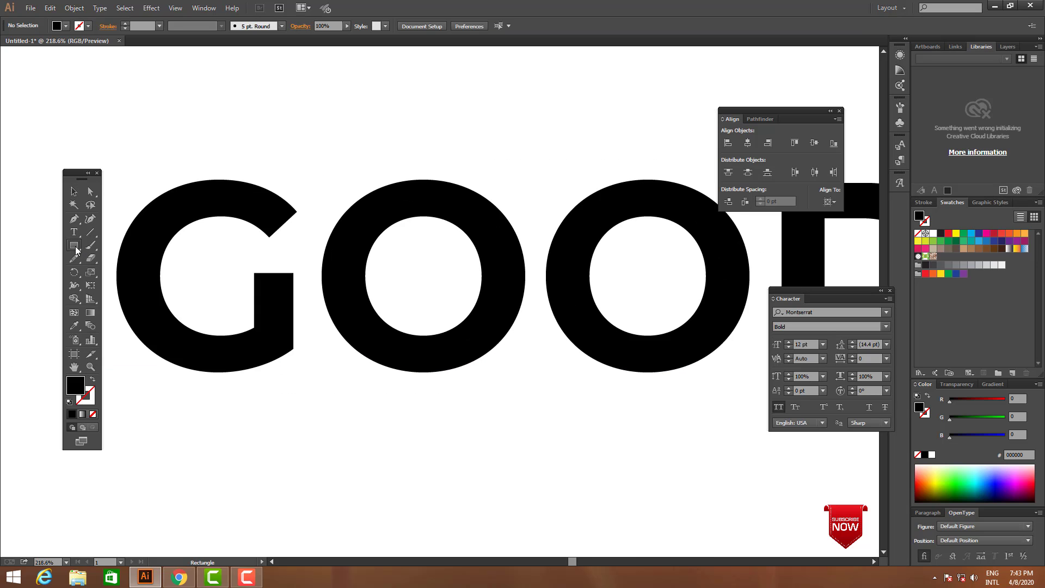
drag(76, 250, 107, 271)
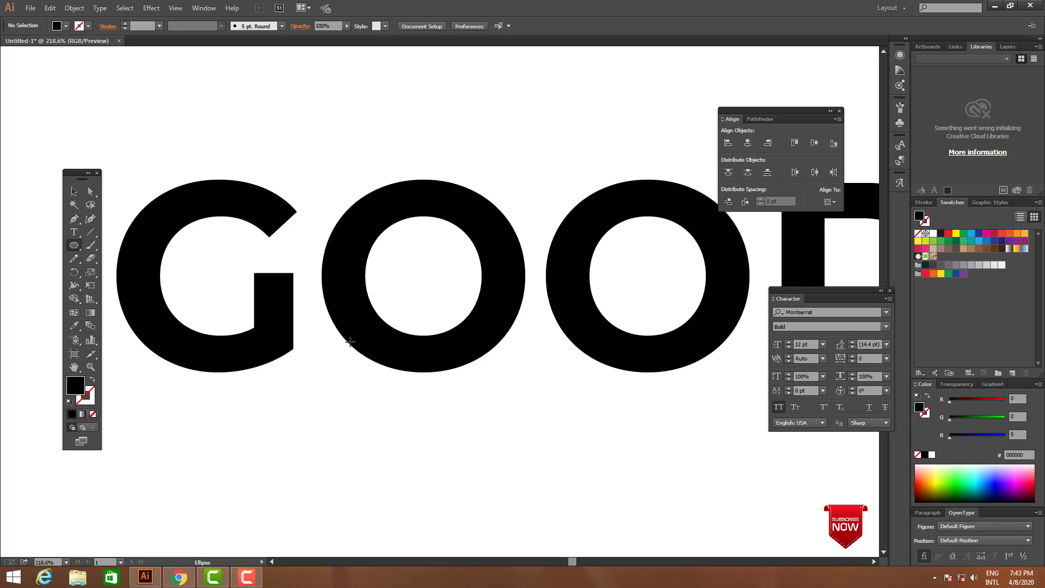
key(Tab)
drag(562, 438, 548, 369)
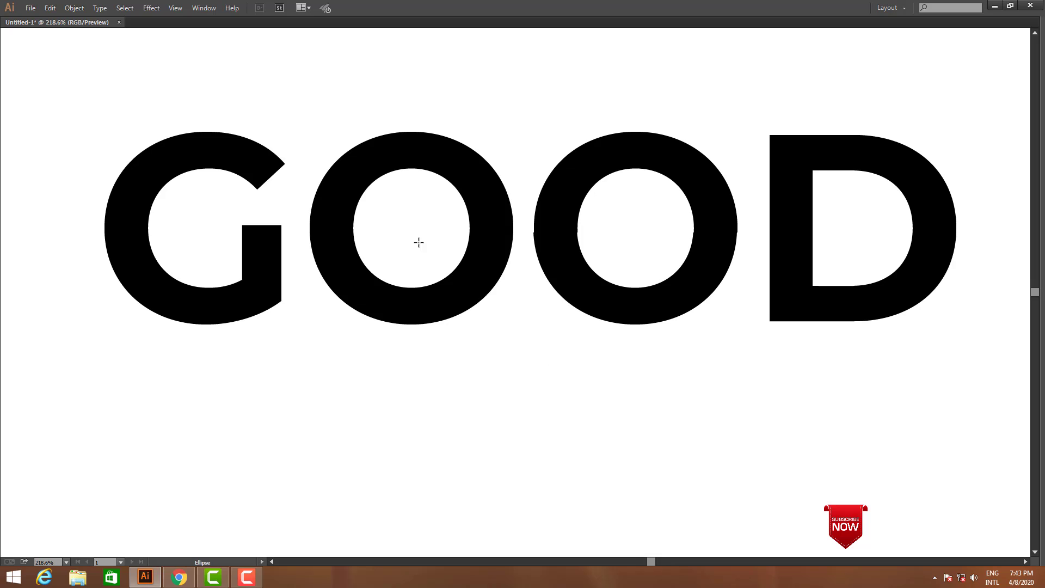
drag(409, 228, 456, 316)
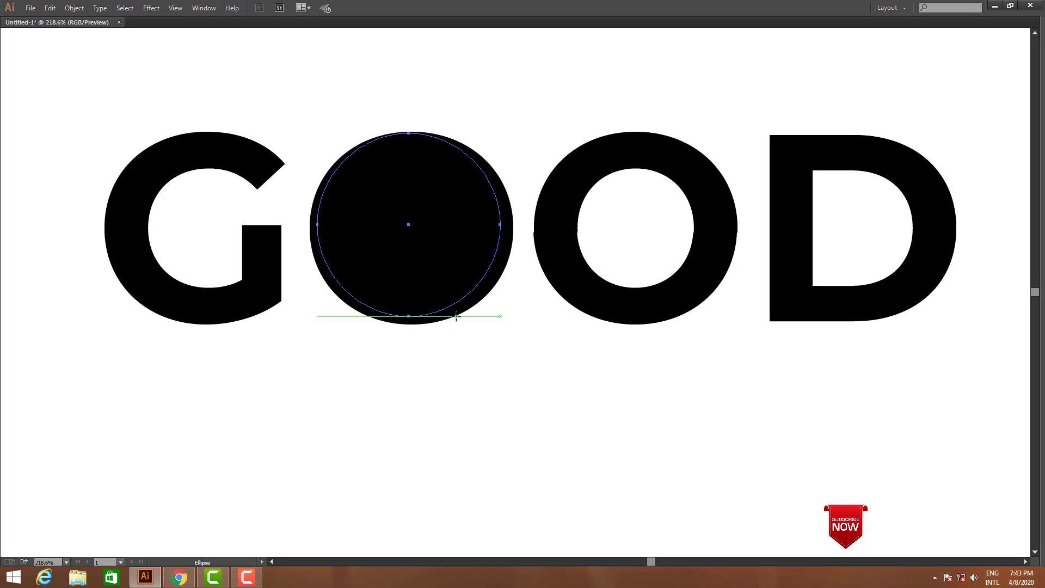
Scale the circle proportionally to about 162 pt across, matching its top and bottom edges to the first O
click(409, 315)
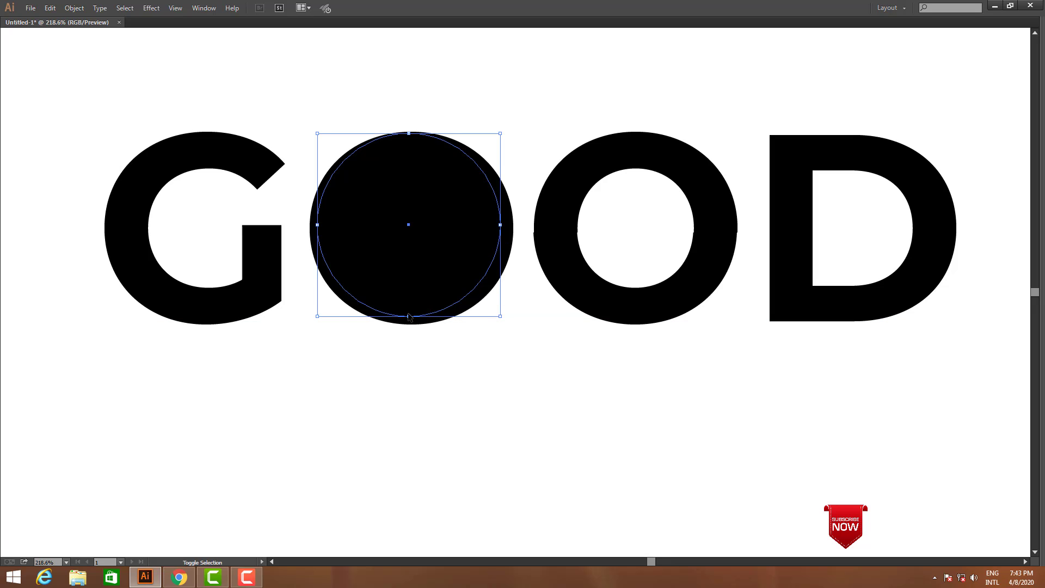
drag(408, 316, 410, 324)
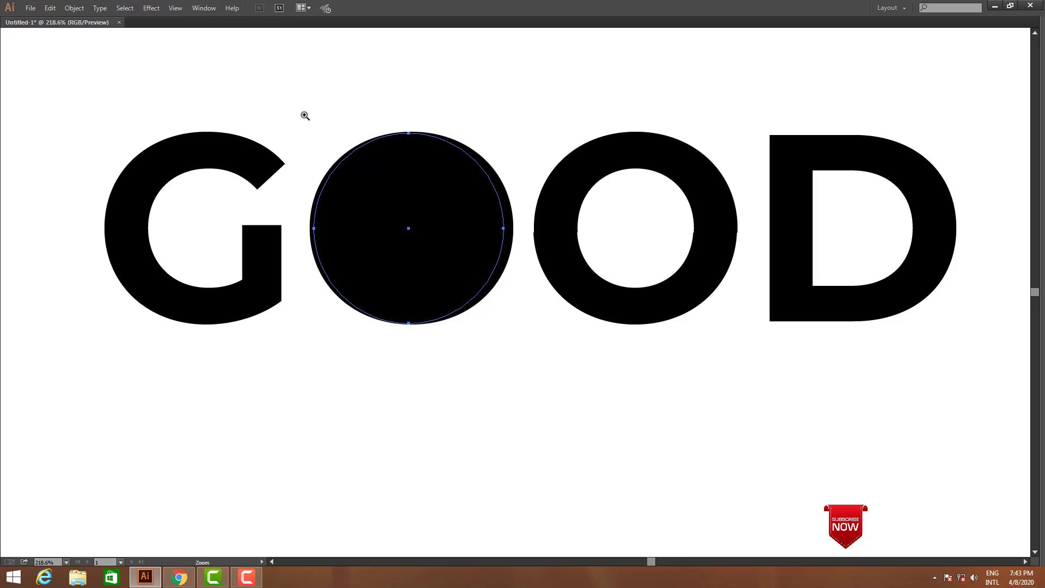
drag(298, 107, 676, 366)
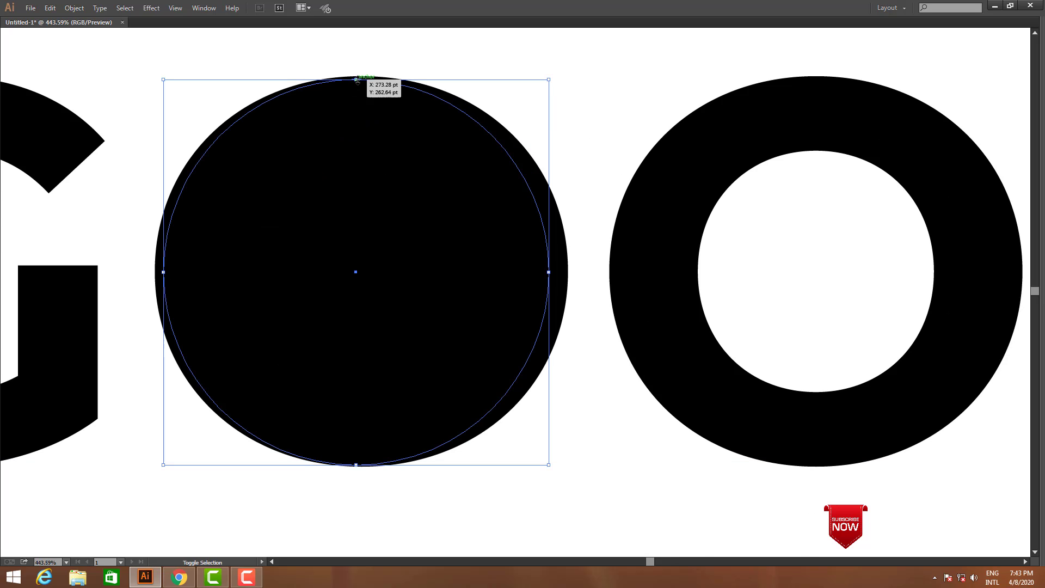
drag(356, 80, 357, 76)
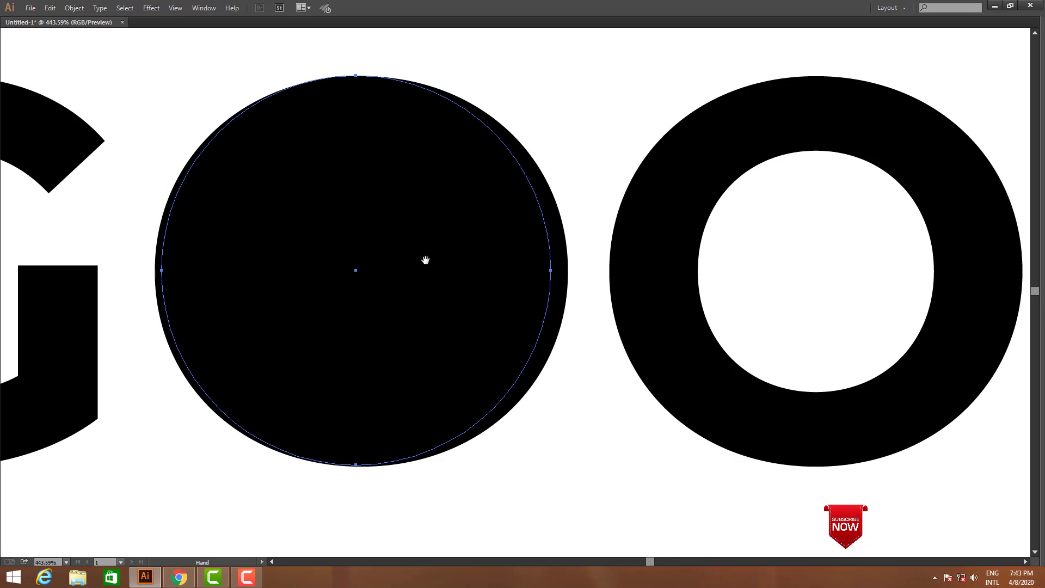
drag(425, 260, 468, 188)
drag(349, 329, 508, 439)
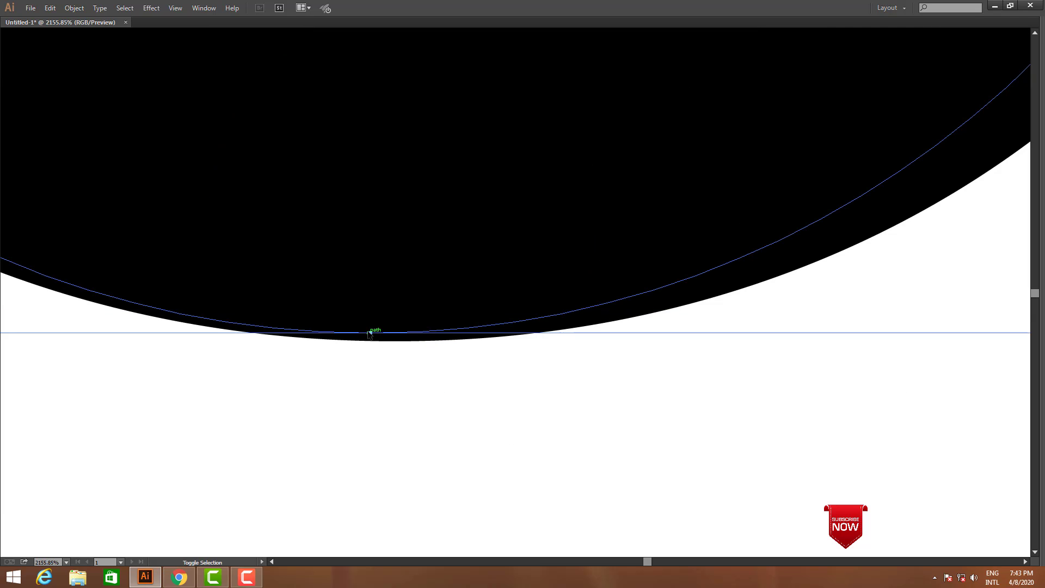
drag(370, 333, 371, 341)
ctrl+alt+click(444, 245)
ctrl+alt+click(444, 245)
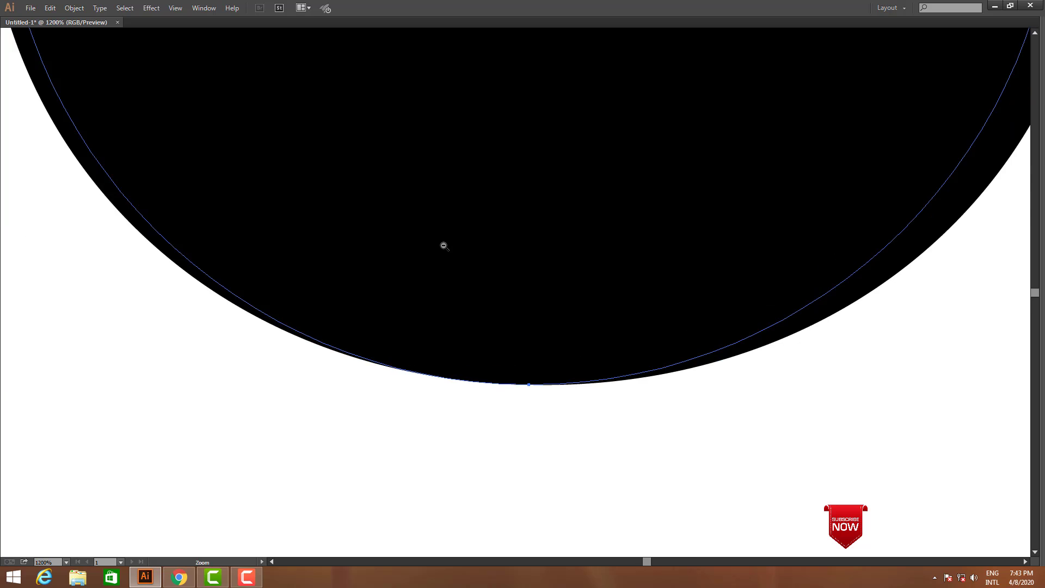
ctrl+alt+click(444, 246)
ctrl+alt+click(443, 246)
ctrl+alt+click(445, 246)
drag(618, 244, 535, 303)
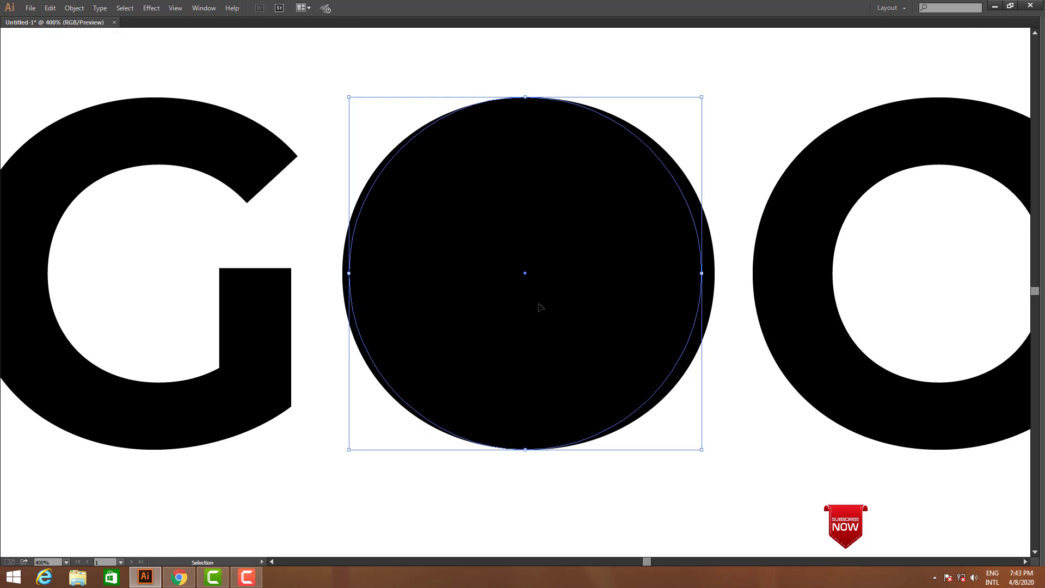
Create a smaller concentric copy of the circle inside it and select both circles
key(a)
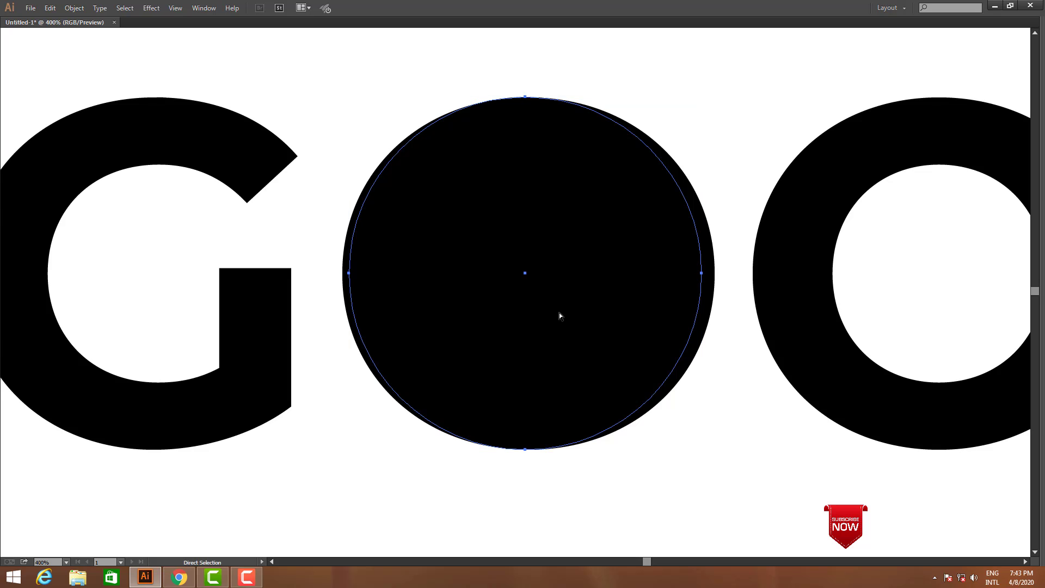
key(v)
drag(701, 279, 631, 286)
shift+click(677, 338)
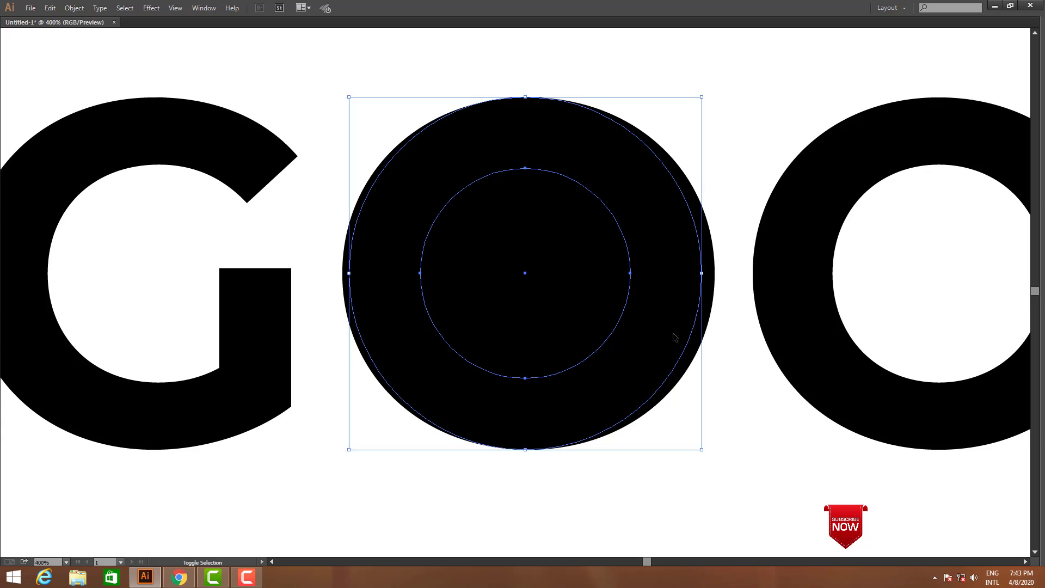
key(z)
alt+click(613, 318)
key(v)
drag(561, 295, 651, 302)
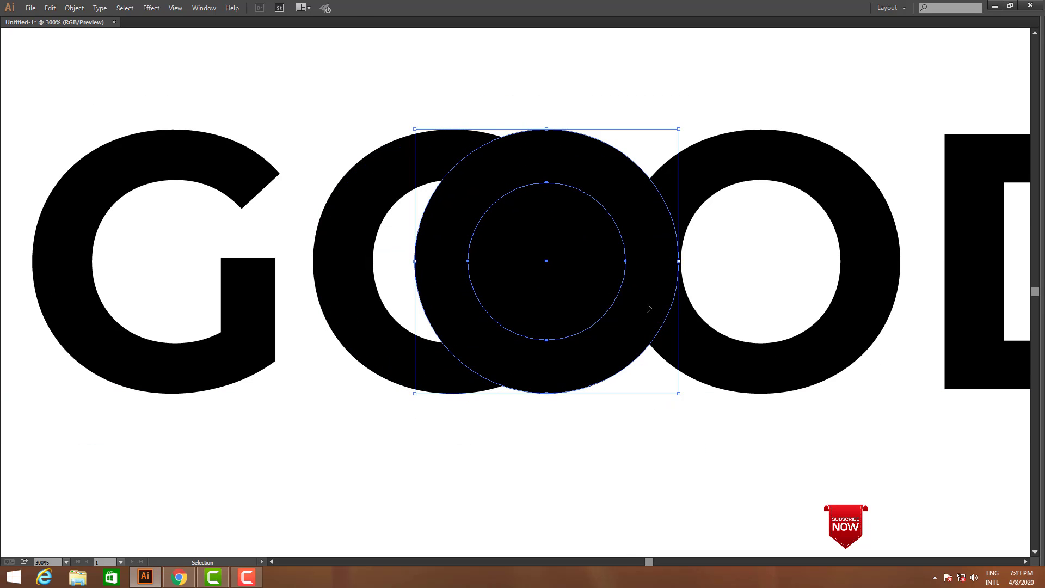
key(ctrl+z)
Shrink the inner circle slightly about its centre
click(505, 257)
drag(529, 261, 656, 292)
shift+click(561, 290)
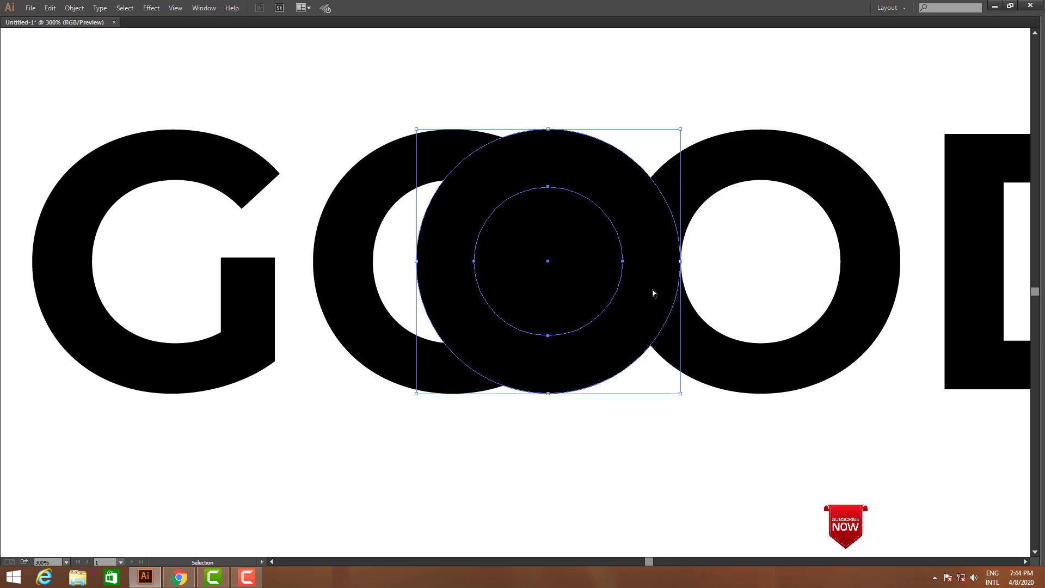
key(ctrl+z)
Move both circles below the word and combine them into a ring with Pathfinder Exclude
key(ctrl+minus)
key(ctrl+minus)
drag(457, 266, 458, 425)
key(Tab)
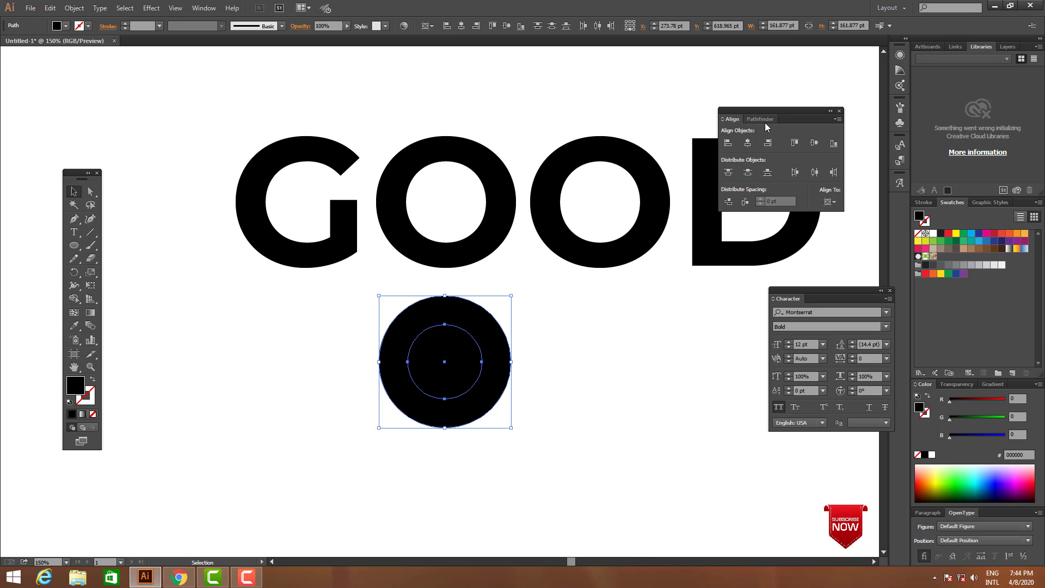
click(761, 119)
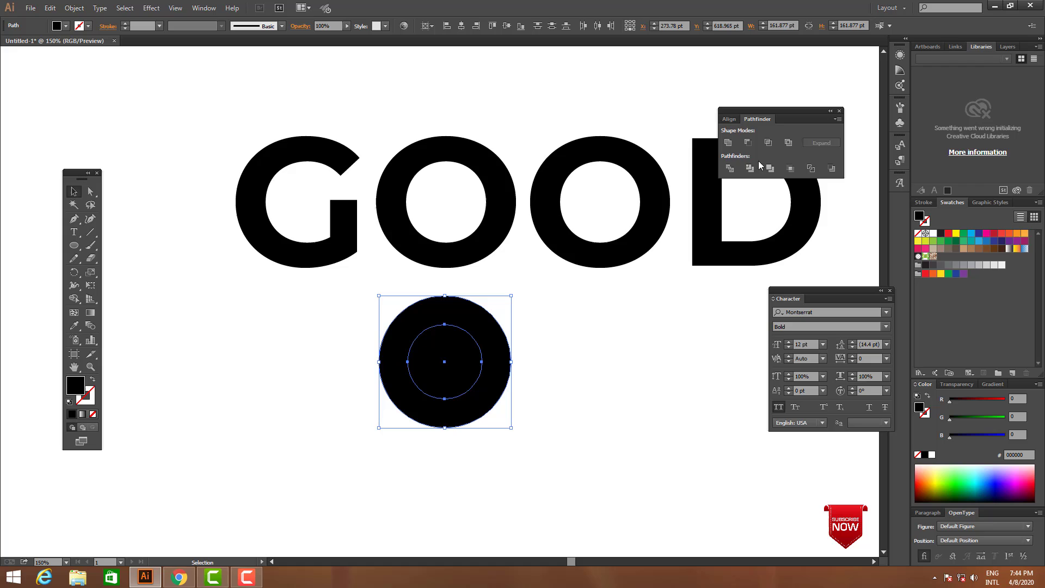
click(789, 144)
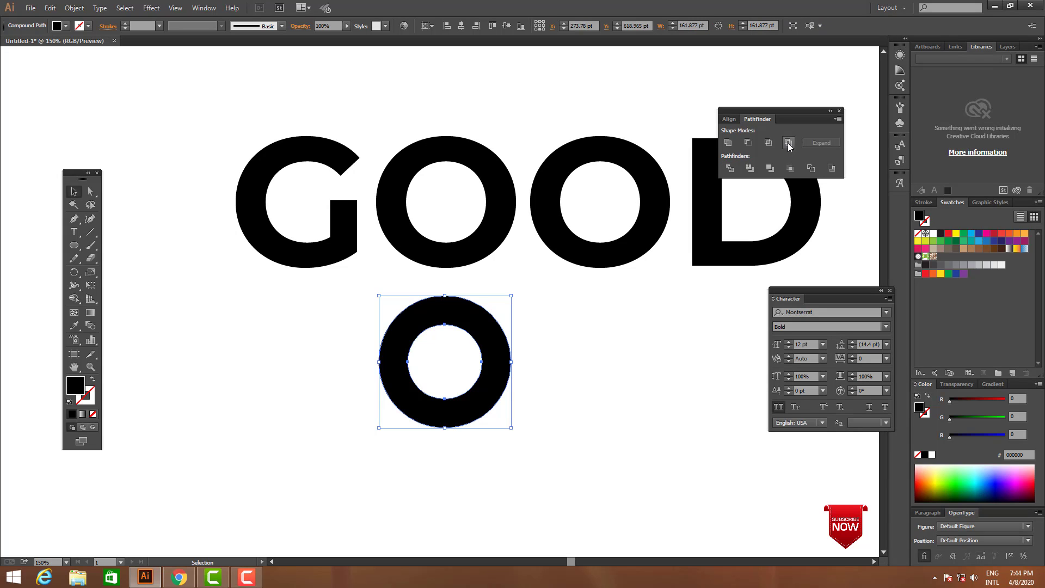
key(Tab)
click(563, 429)
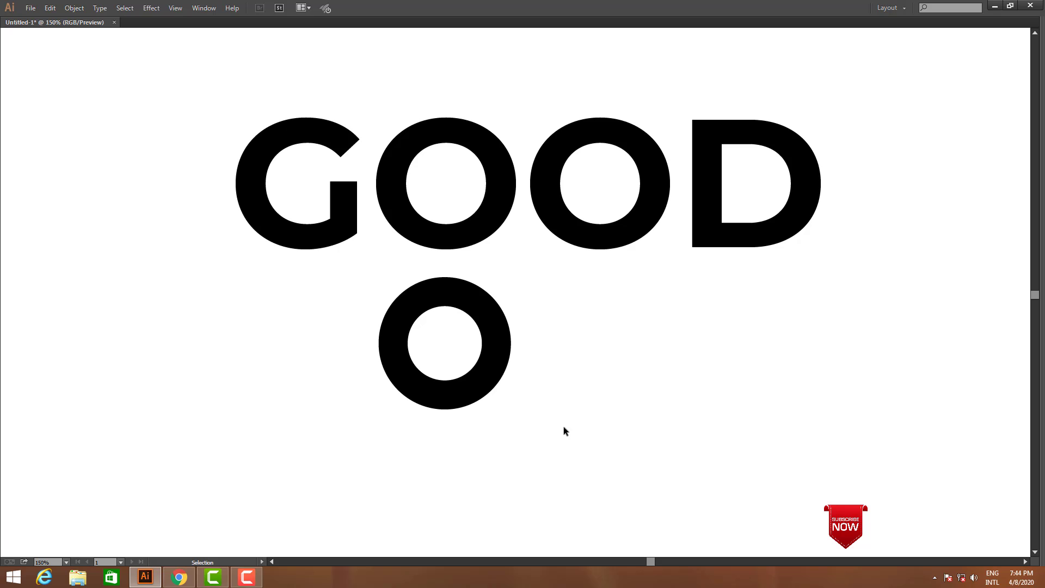
Move the ring straight up onto the first O of GOOD
drag(492, 366, 493, 209)
key(ctrl+space)
drag(242, 135, 537, 260)
drag(753, 407, 751, 411)
key(ctrl+alt+space)
ctrl+alt+click(684, 319)
ctrl+alt+click(683, 319)
Duplicate the ring onto the second O of GOOD
drag(633, 449, 724, 316)
click(446, 309)
key(ctrl+alt+space)
ctrl+alt+click(586, 305)
ctrl+alt+click(586, 305)
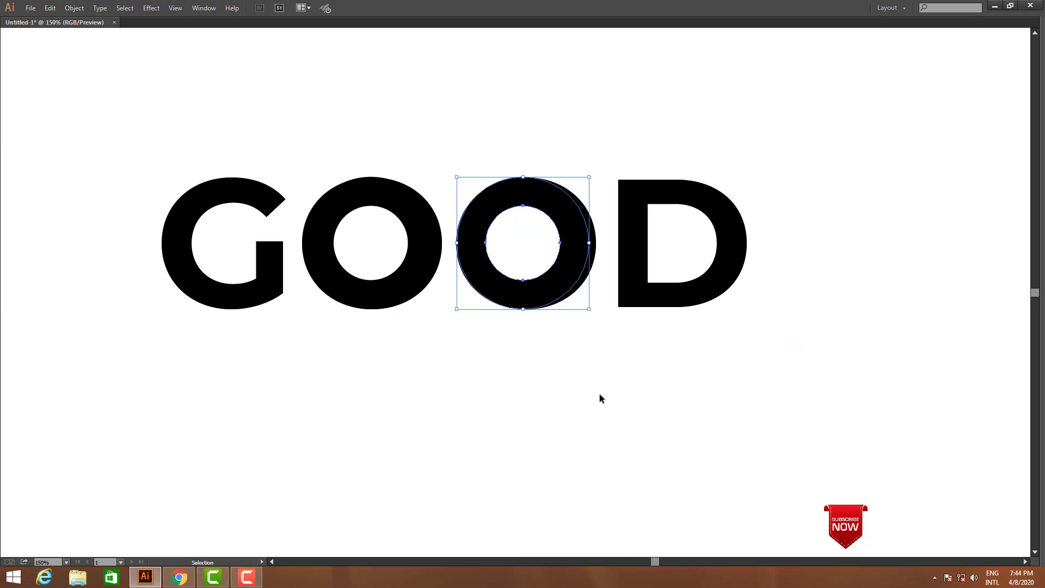
click(600, 394)
Select both rings and shift them horizontally to compare them with the two Os
key(space)
drag(517, 405, 647, 406)
click(641, 296)
shift+click(528, 278)
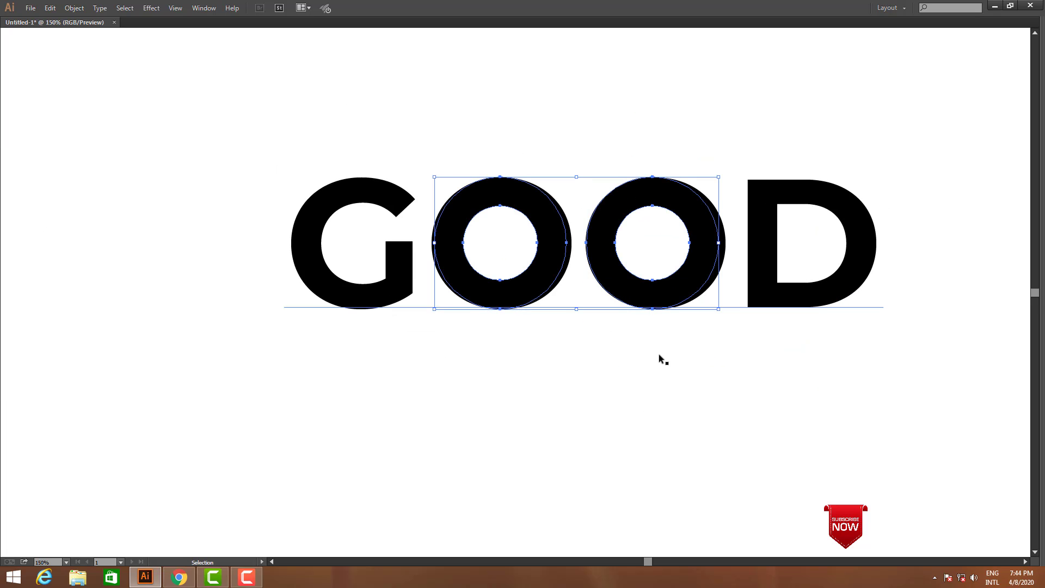
scroll(624, 322, up, 1)
drag(621, 311, 617, 297)
click(619, 330)
click(614, 305)
shift+click(555, 297)
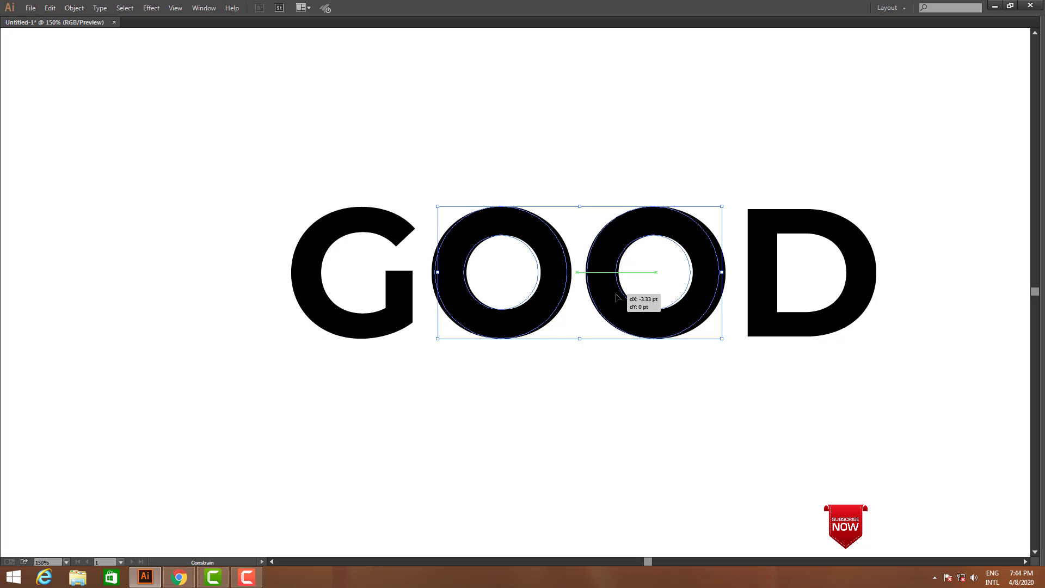
Remove both rings and convert the word GOOD to outlines
click(662, 399)
key(t)
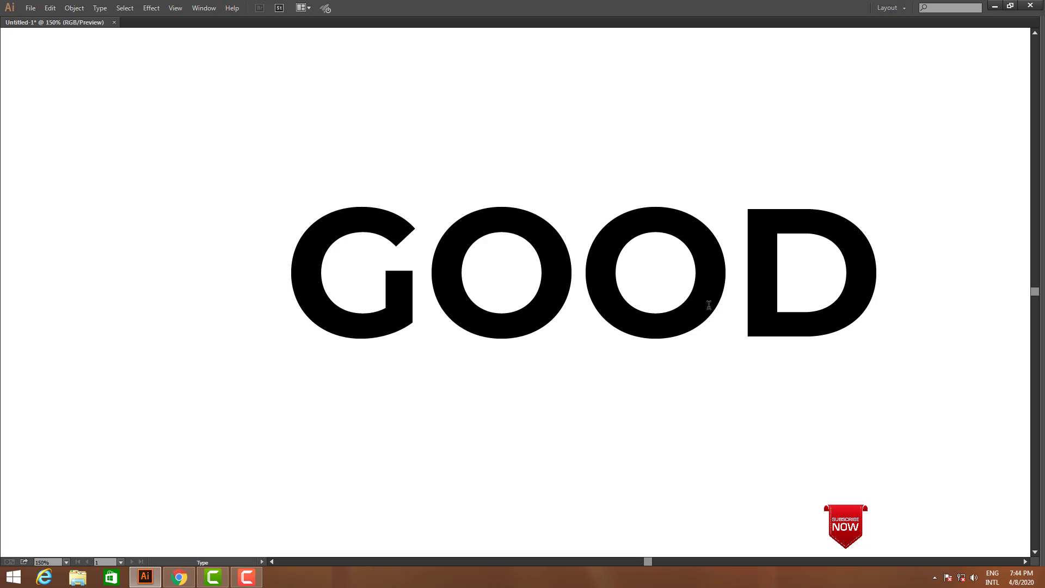
key(Escape)
click(719, 388)
scroll(713, 408, down, 2)
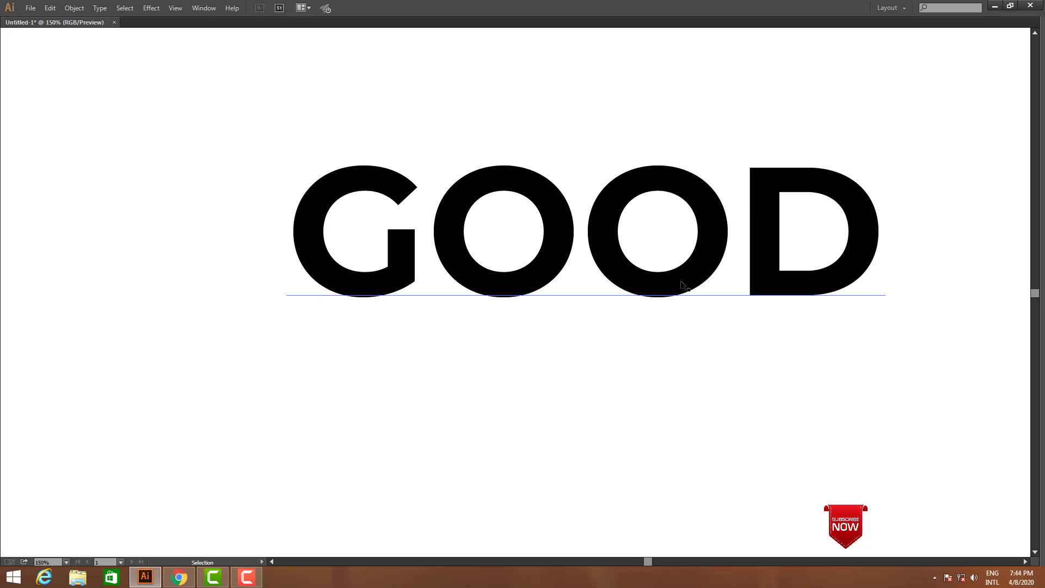
click(683, 283)
key(ctrl+shift+o)
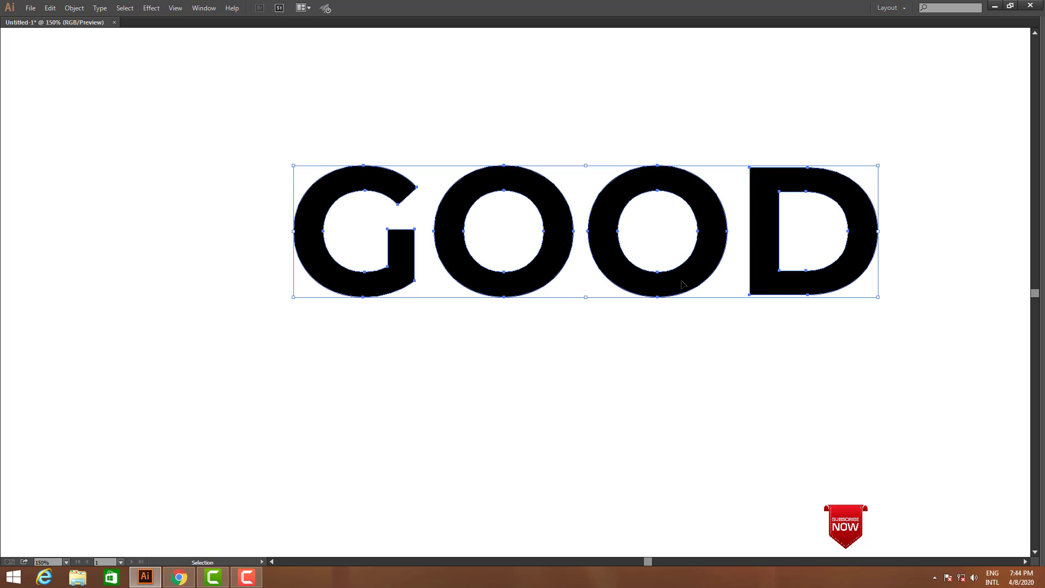
Ungroup the outlined GOOD letters and delete both original Os
right_click(683, 283)
click(705, 344)
drag(676, 325, 509, 204)
key(Delete)
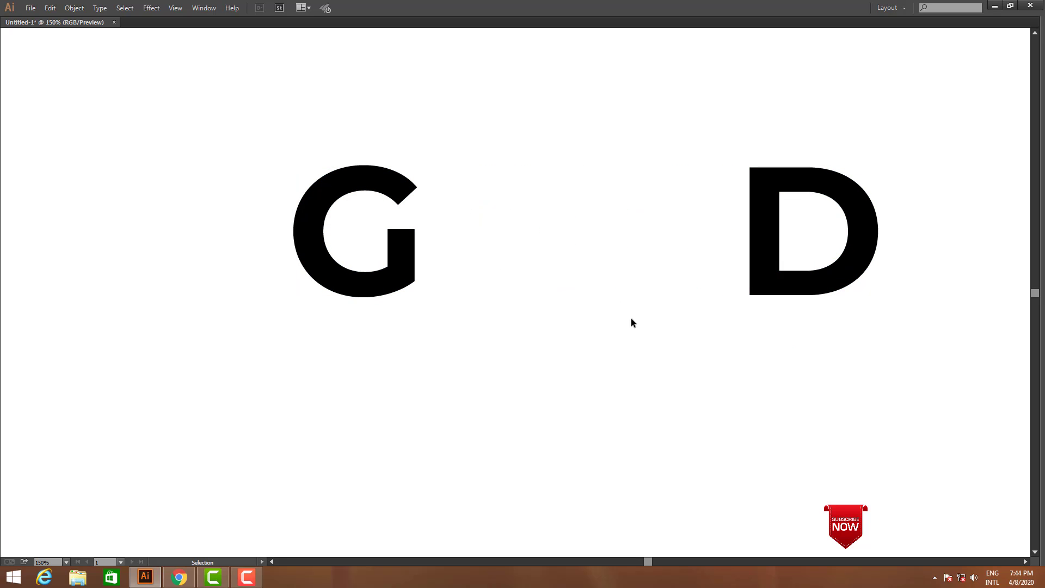
Bring the two circular rings back into the gap between the G and D as replacement Os
key(ctrl+z)
click(674, 372)
key(space)
drag(673, 361, 485, 224)
click(623, 357)
key(a)
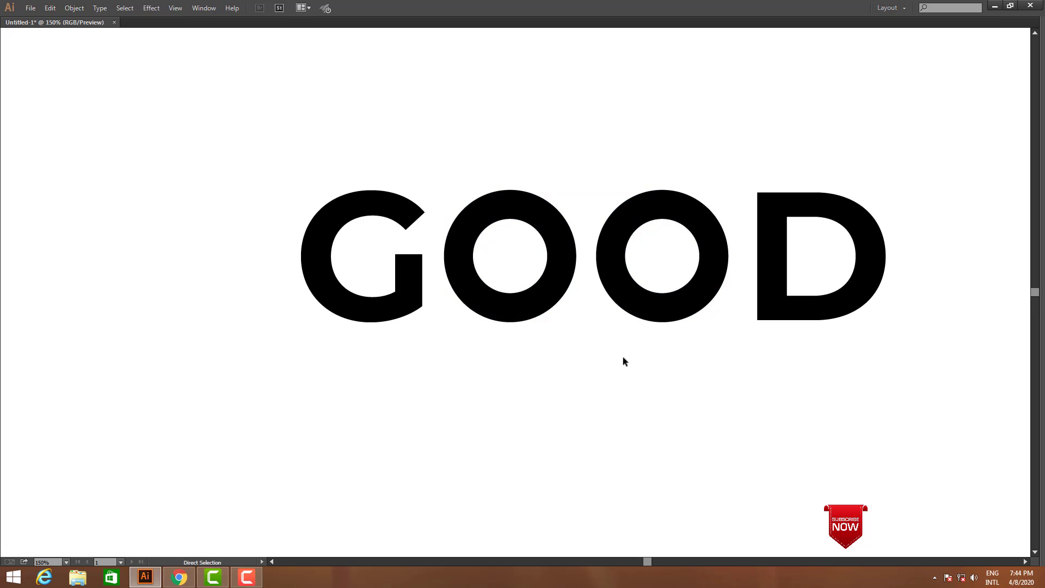
Show the rulers and place horizontal guides along the top and bottom edges of the two Os
key(ctrl+r)
drag(605, 173, 668, 189)
drag(633, 37, 655, 322)
Stretch the D upward so its top edge meets the upper guide
key(z)
drag(229, 195, 953, 378)
drag(581, 134, 1020, 298)
drag(561, 210, 561, 201)
key(z)
alt+click(534, 257)
alt+click(536, 257)
alt+click(536, 256)
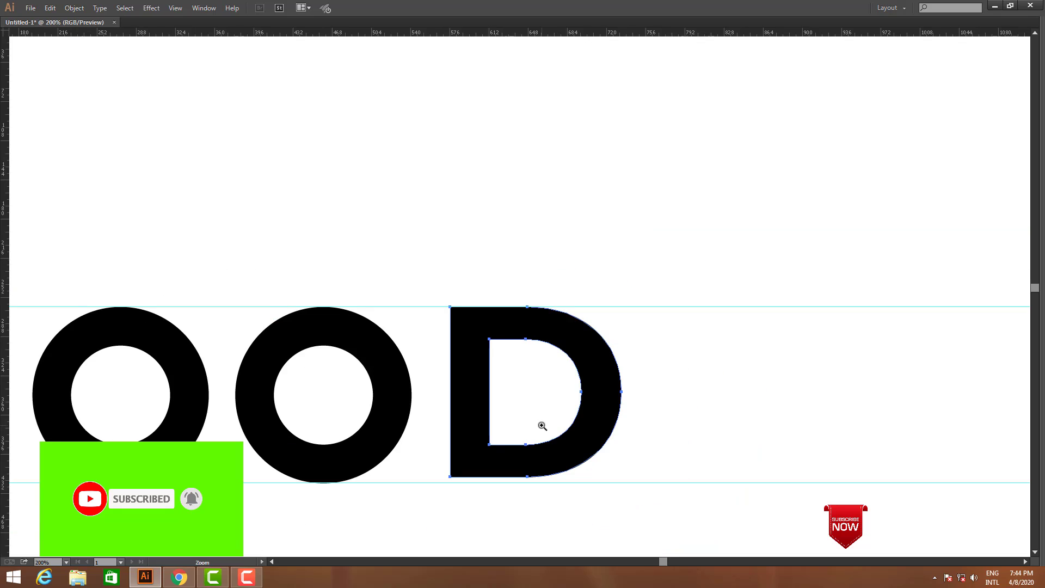
Stretch the D downward so its bottom edge meets the lower guide
drag(481, 443, 623, 353)
drag(294, 212, 806, 463)
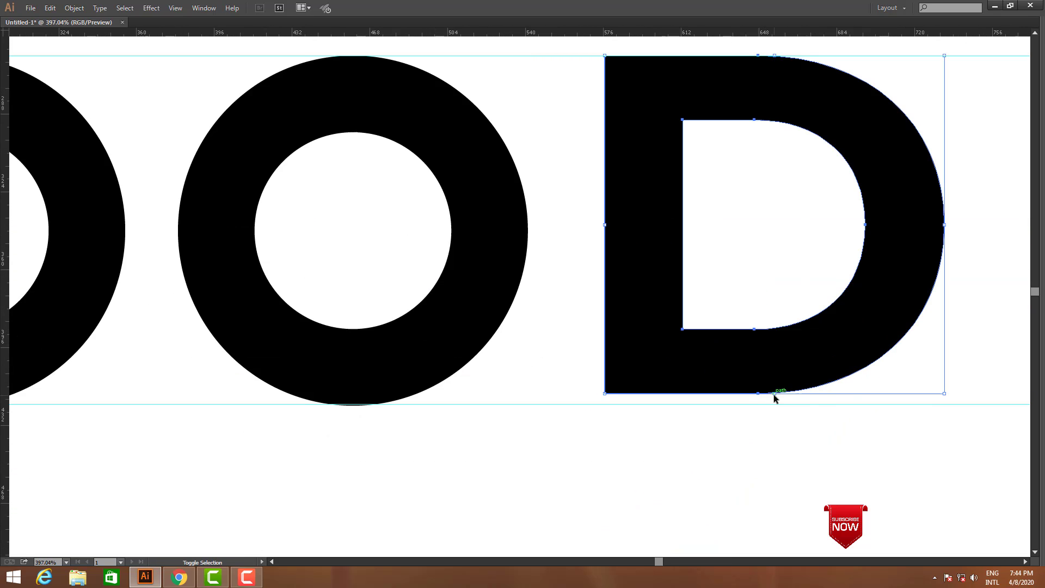
drag(773, 395, 773, 404)
key(z)
alt+click(452, 299)
alt+click(452, 300)
alt+click(451, 300)
drag(249, 203, 627, 411)
drag(657, 358, 421, 358)
alt+click(690, 291)
alt+click(690, 291)
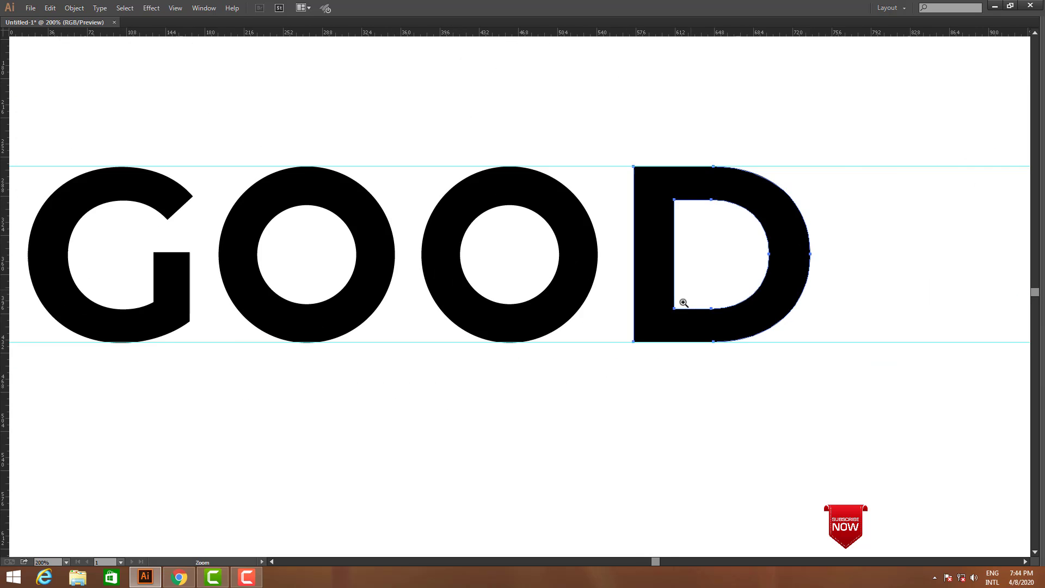
Select both Os and duplicate them straight down below the word
drag(507, 398, 692, 344)
key(v)
click(648, 392)
click(667, 262)
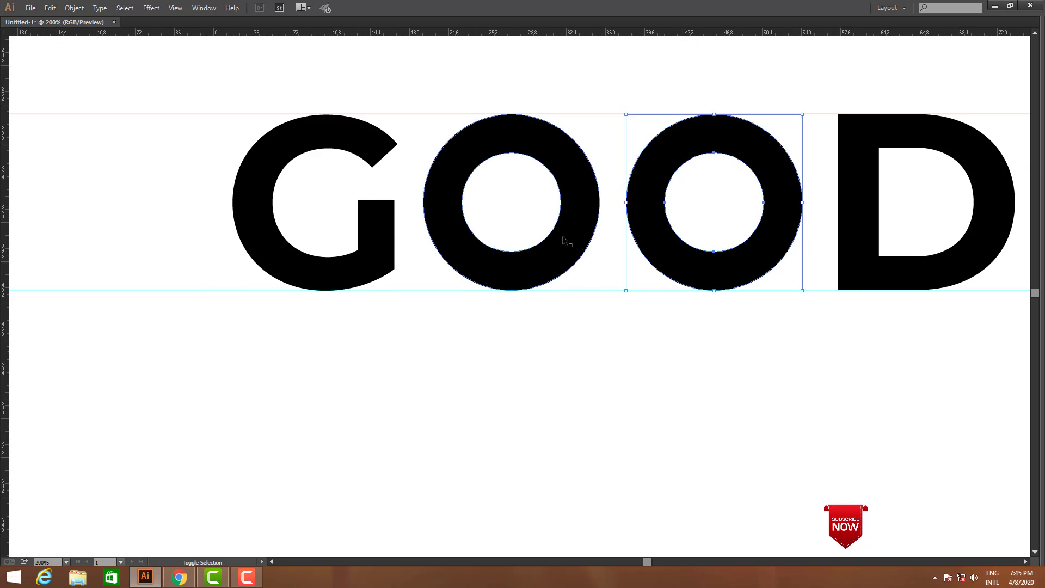
shift+click(564, 233)
drag(574, 206, 573, 426)
drag(872, 482, 879, 414)
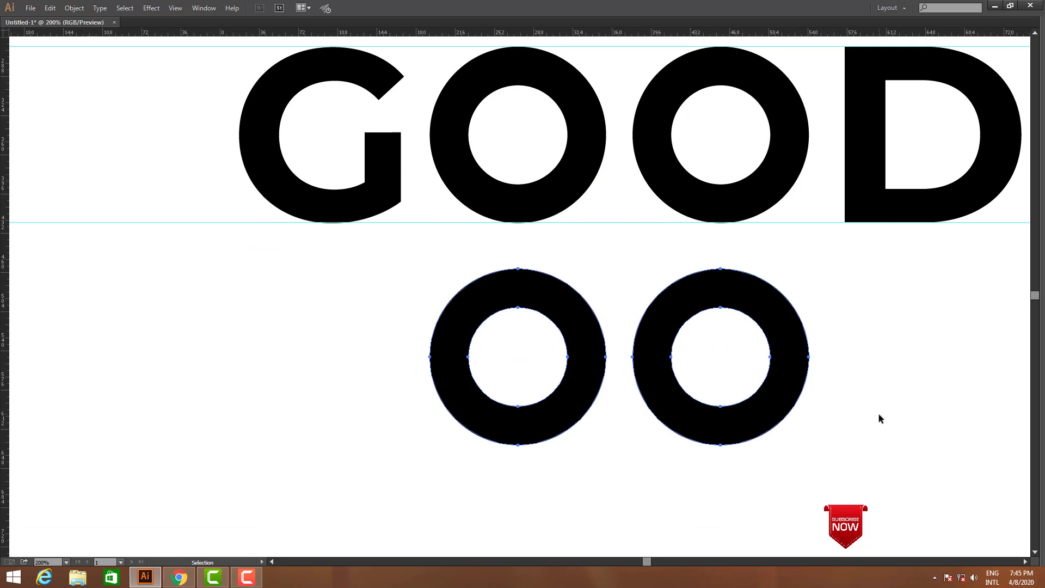
Shift the second copied ring horizontally toward the first until they overlap by one stroke thickness
click(877, 414)
drag(661, 388, 598, 388)
drag(835, 391, 848, 363)
Divide the two overlapping rings with Pathfinder and ungroup the resulting pieces
drag(851, 417, 407, 272)
key(Tab)
drag(693, 288, 626, 290)
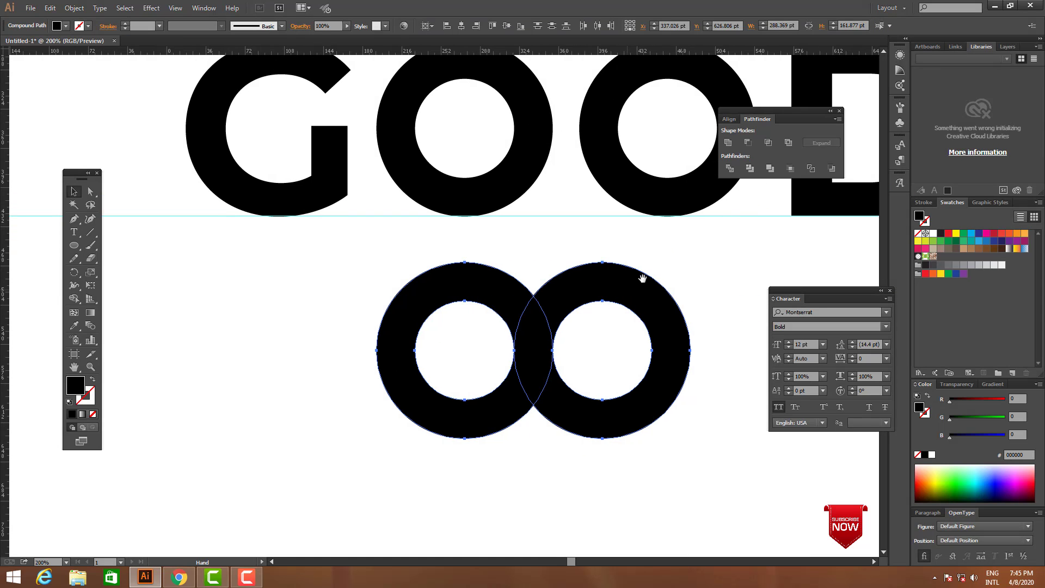
click(729, 169)
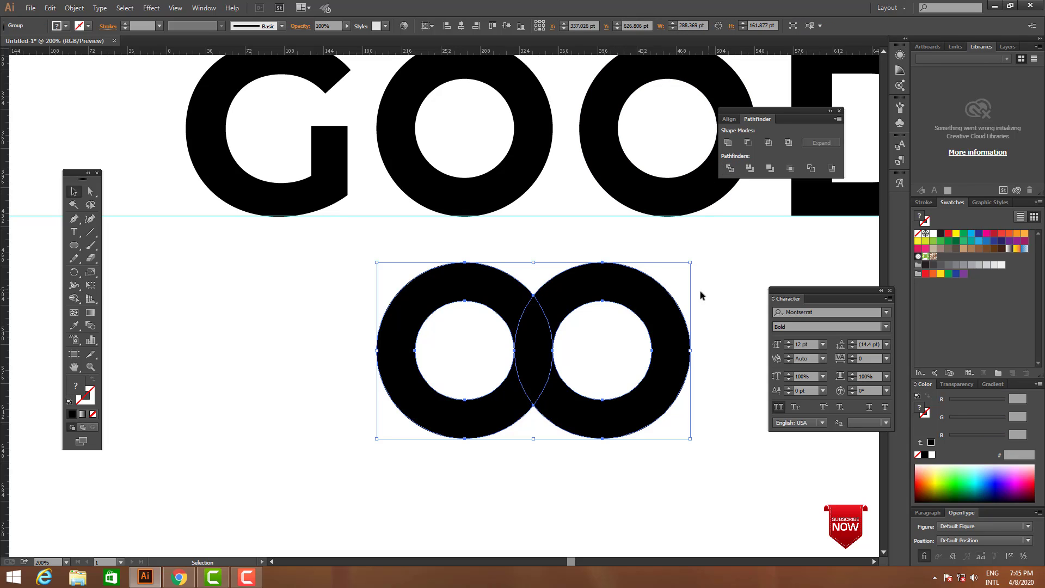
right_click(625, 300)
click(668, 364)
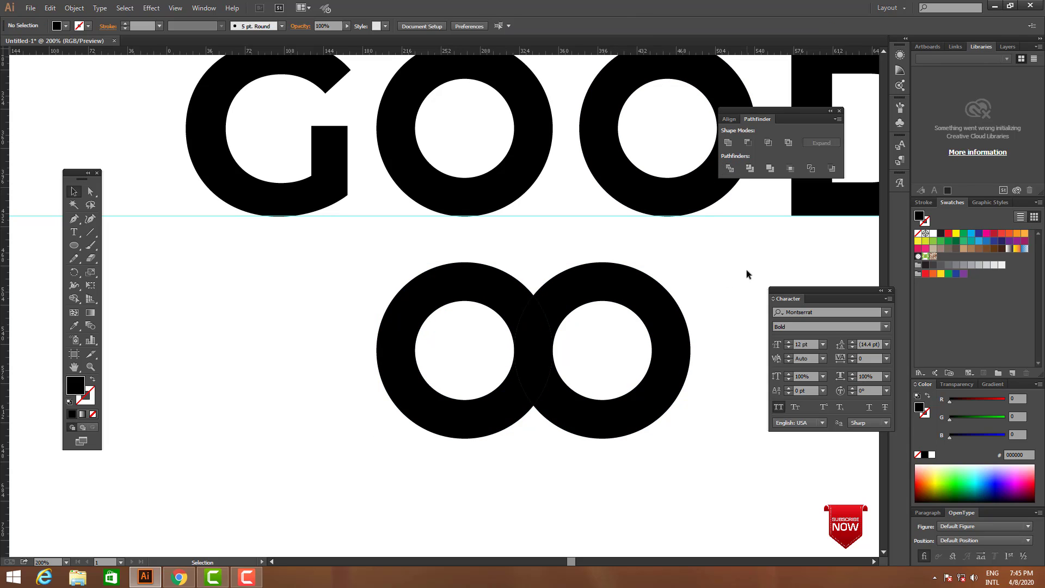
key(Tab)
right_click(544, 318)
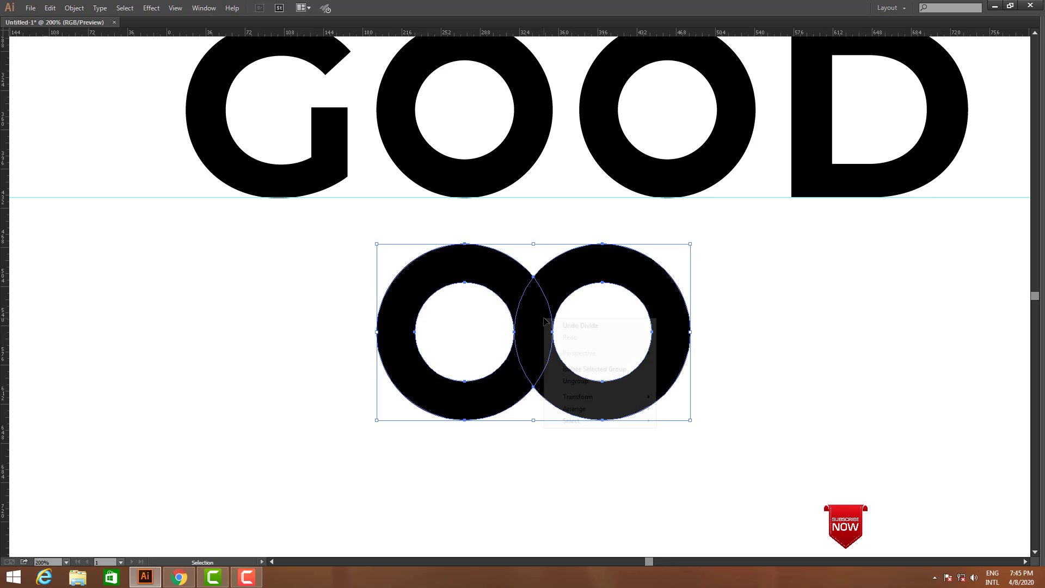
click(618, 381)
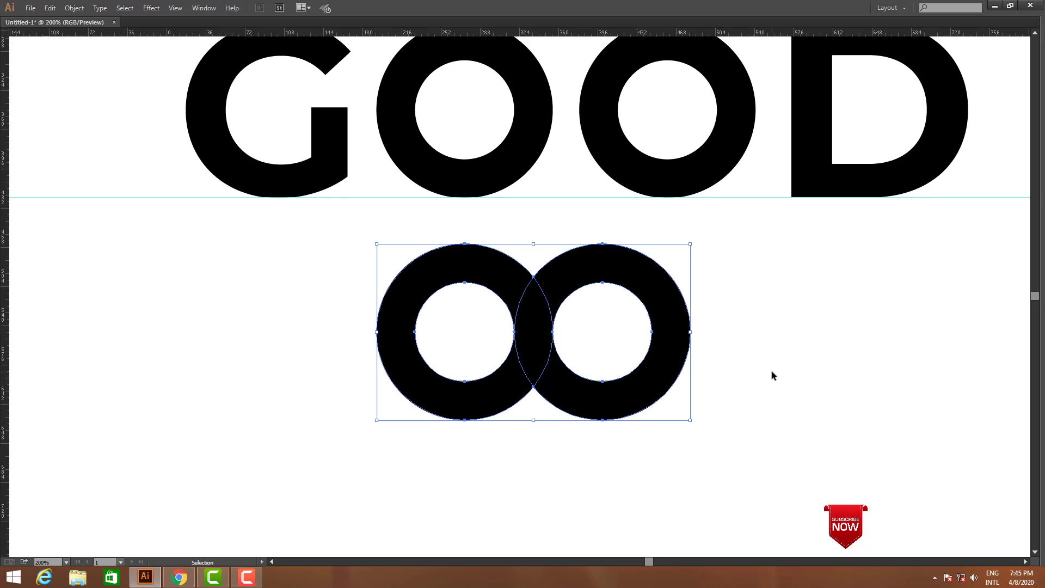
click(772, 371)
In outline view, duplicate the central lens in place and enlarge the copy proportionally from its centre, slightly beyond the original
key(z)
drag(298, 244, 971, 424)
key(ctrl+y)
key(v)
key(space)
click(578, 262)
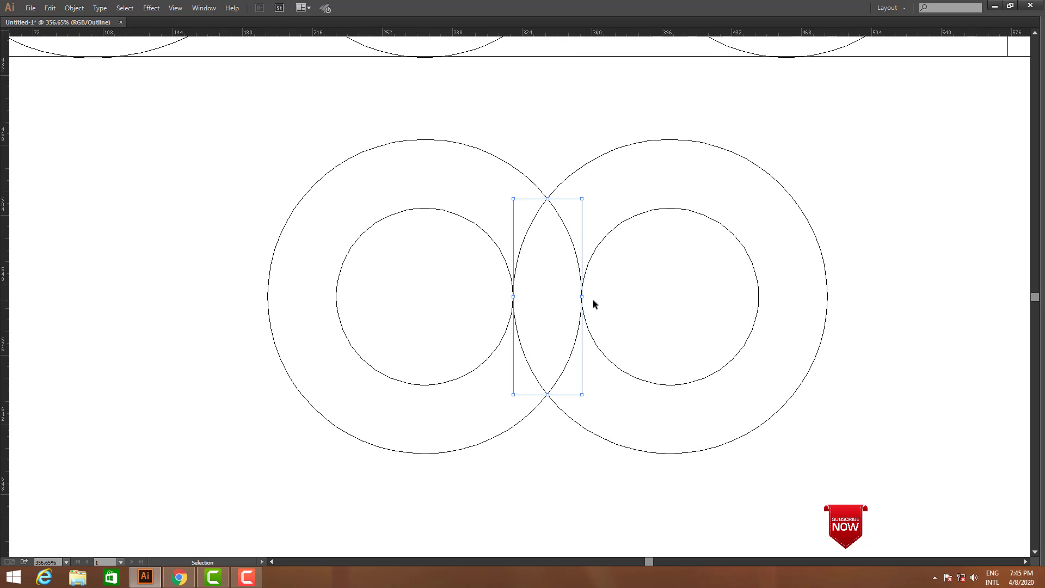
drag(582, 297, 589, 299)
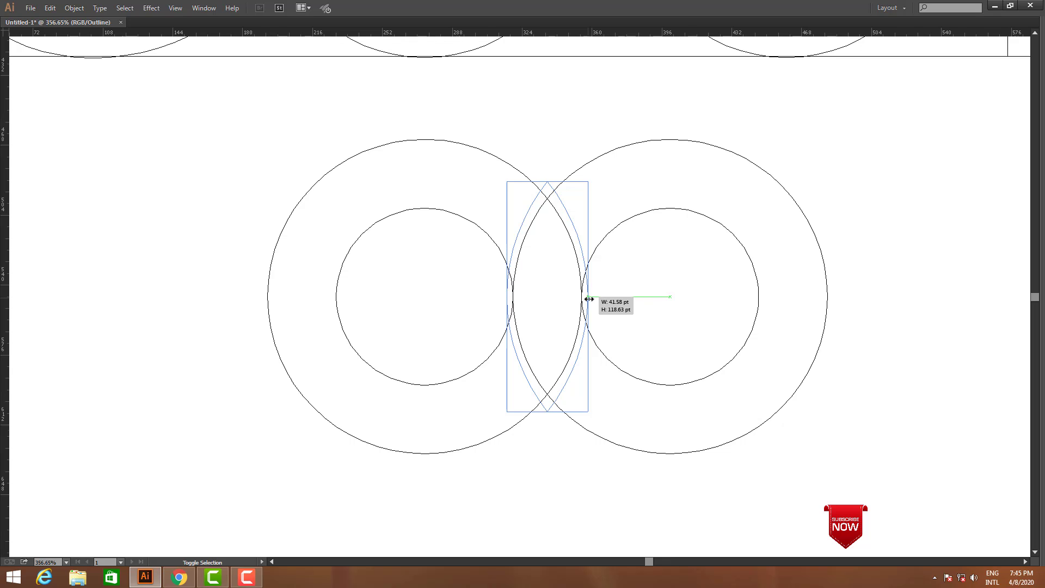
drag(589, 299, 593, 300)
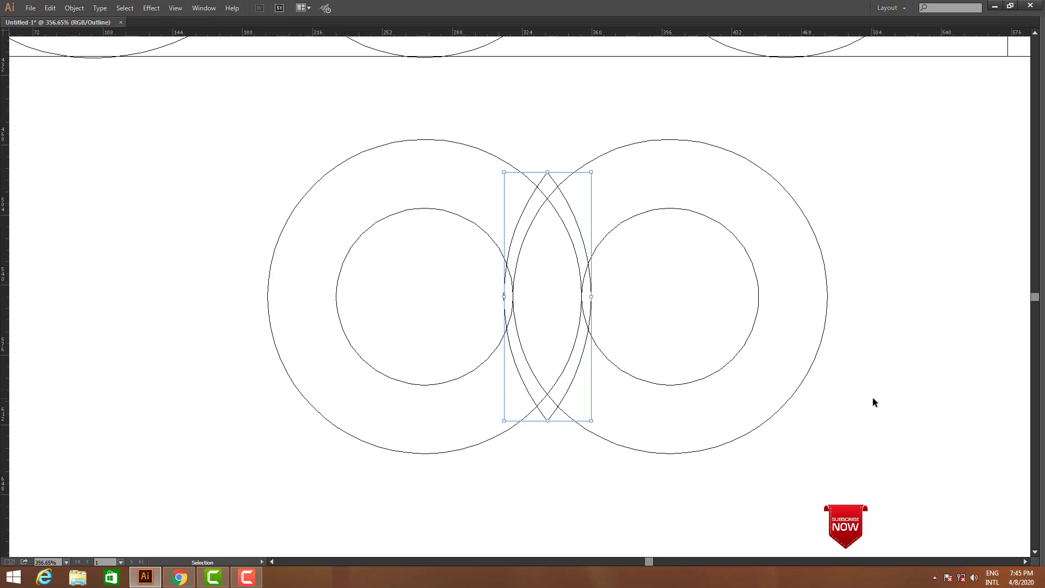
Divide the rings and enlarged lens with Pathfinder and ungroup the pieces in preview view
drag(882, 423, 221, 177)
key(Tab)
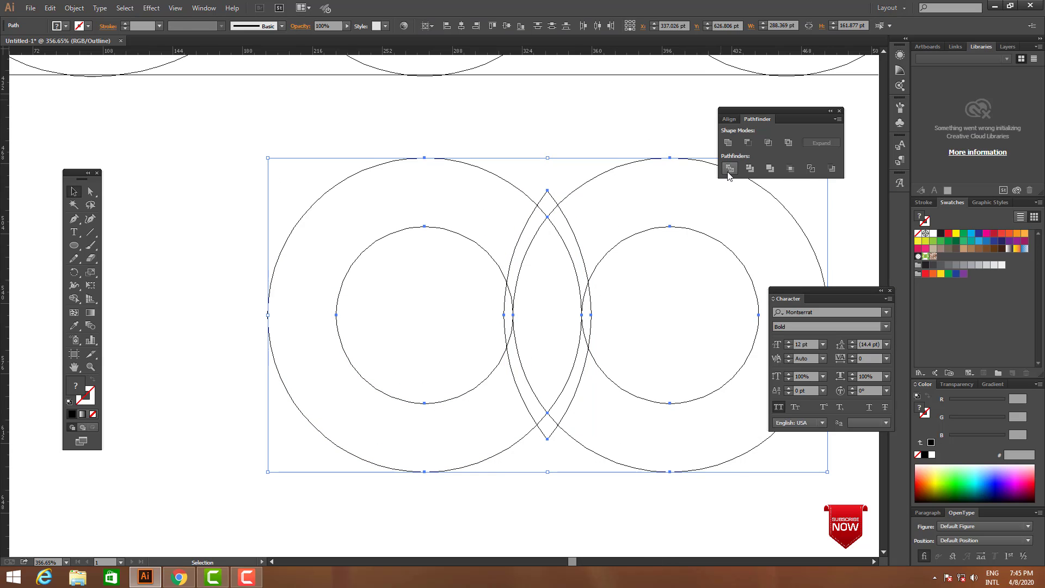
click(729, 169)
key(Tab)
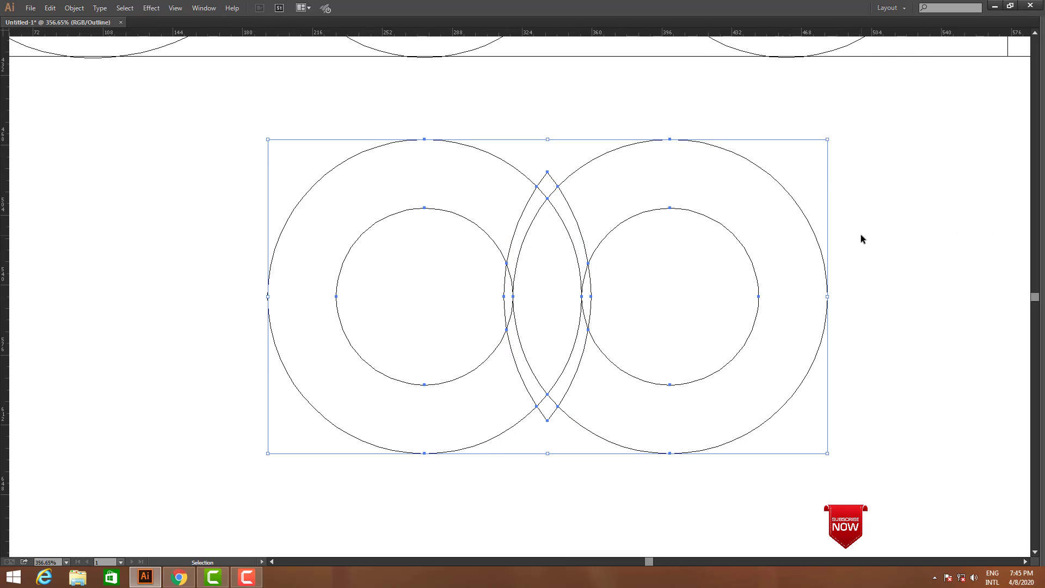
key(ctrl+y)
right_click(632, 265)
click(675, 329)
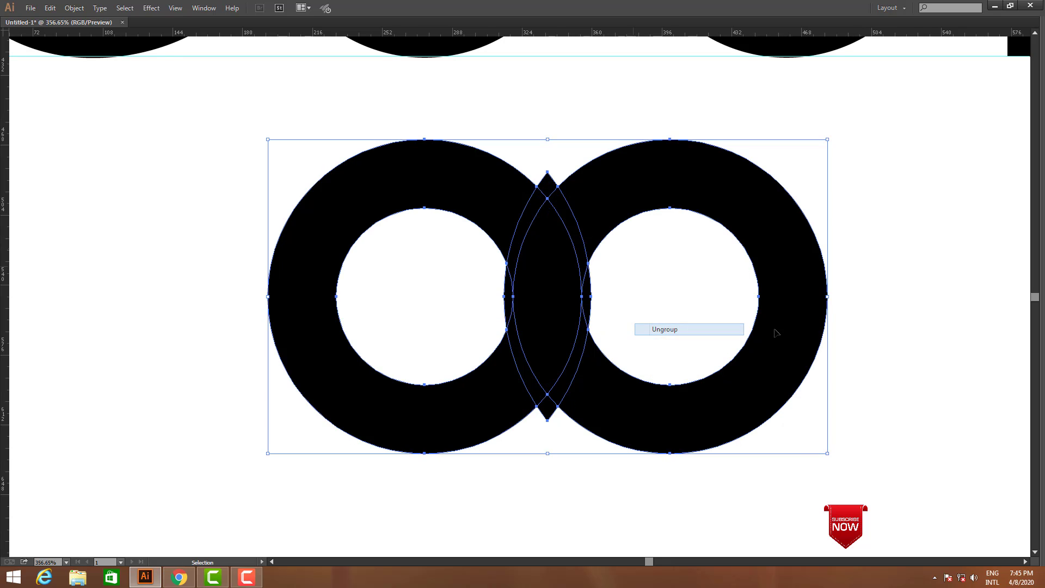
click(913, 319)
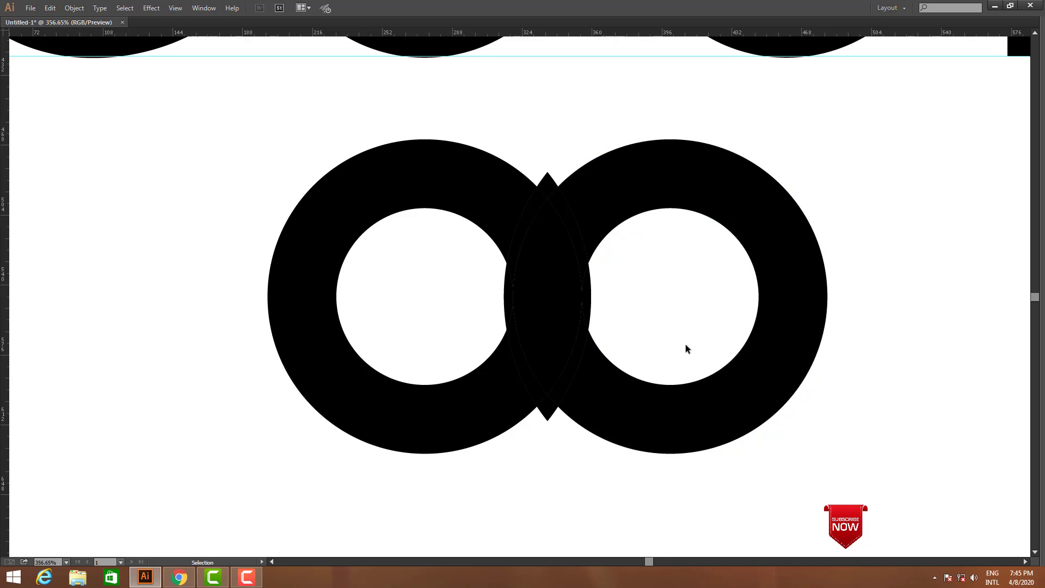
Delete the upper lens tip and the slivers along the overlap's upper-left edge to cut a gap in the left ring
click(549, 184)
key(Delete)
click(534, 217)
key(Delete)
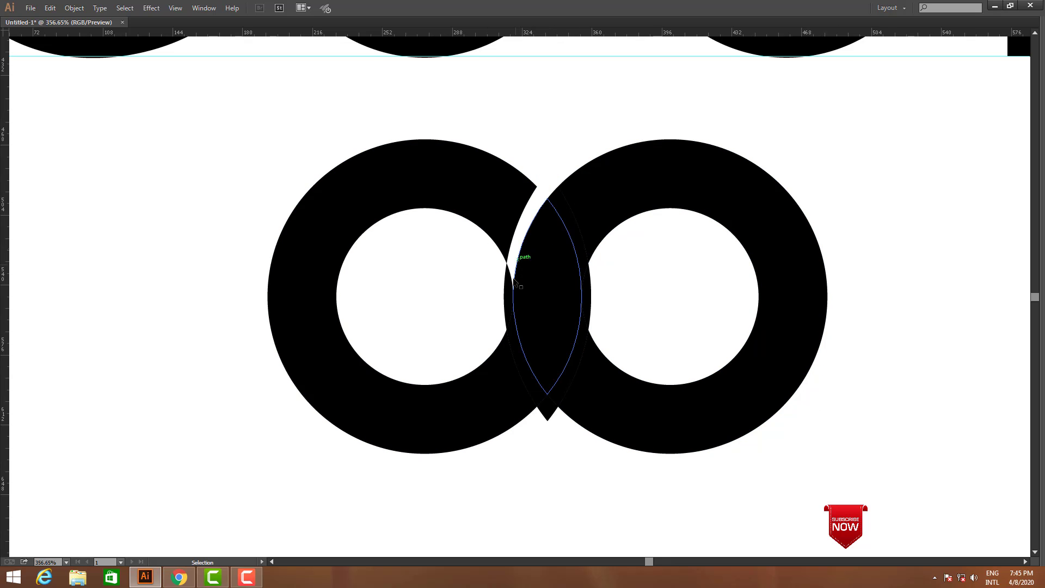
click(509, 303)
key(Delete)
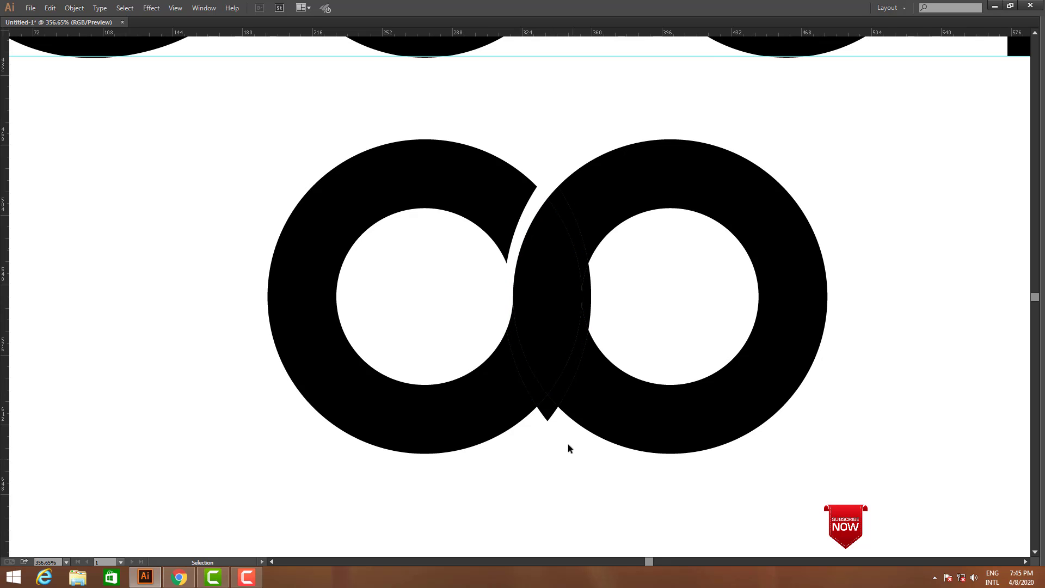
Delete the lower lens tip and the slivers along the overlap's lower-right edge to cut a gap in the right ring
click(548, 408)
key(Delete)
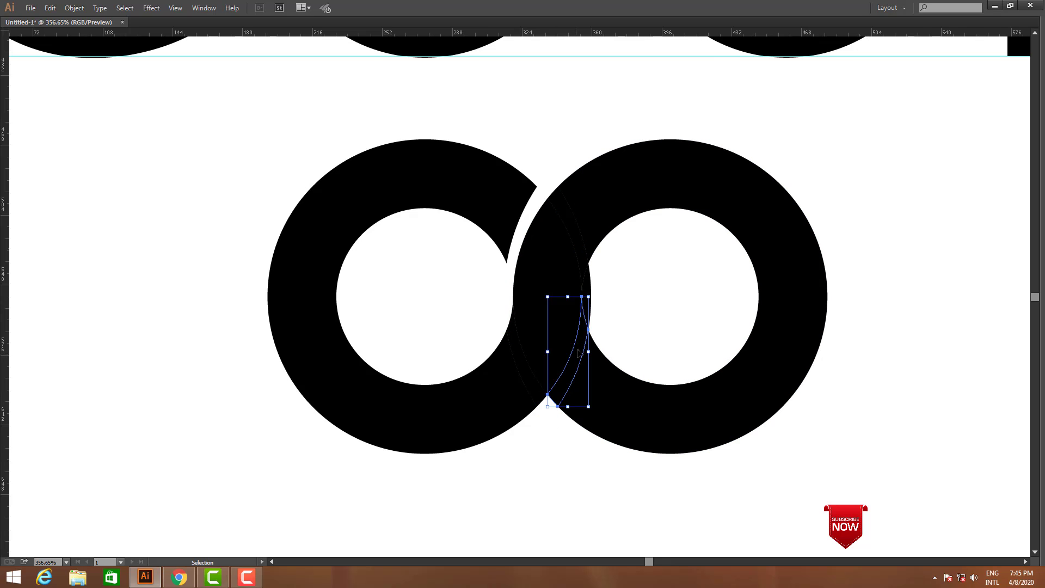
key(Delete)
key(Delete)
Select all remaining ring pieces and unite them with Pathfinder into one interlocked double-O shape
key(z)
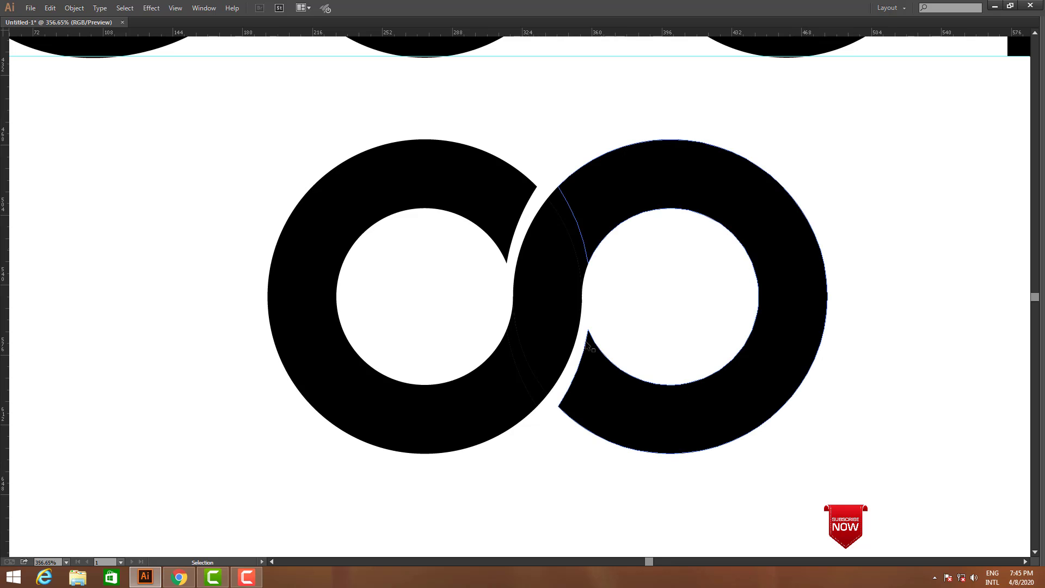
alt+click(476, 255)
alt+click(476, 255)
drag(439, 295, 803, 452)
drag(491, 315, 821, 448)
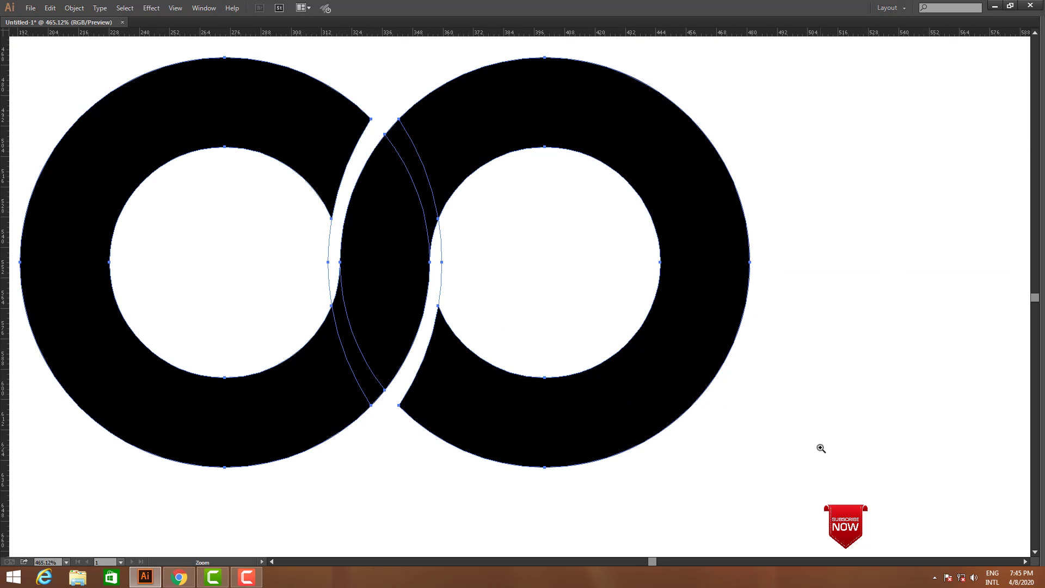
alt+click(499, 277)
alt+click(500, 278)
alt+click(500, 277)
key(v)
click(555, 429)
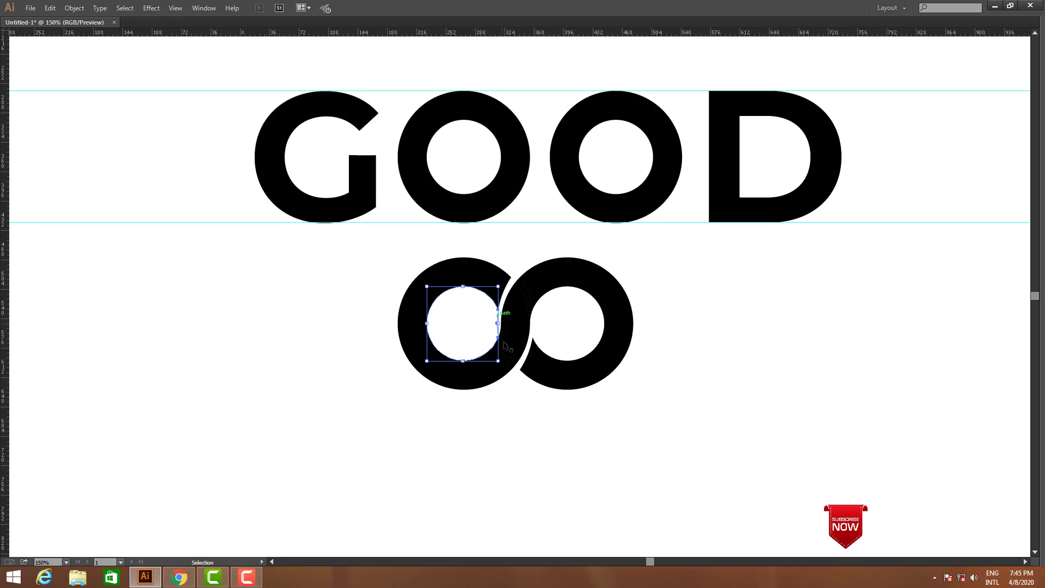
click(576, 435)
drag(698, 420, 699, 420)
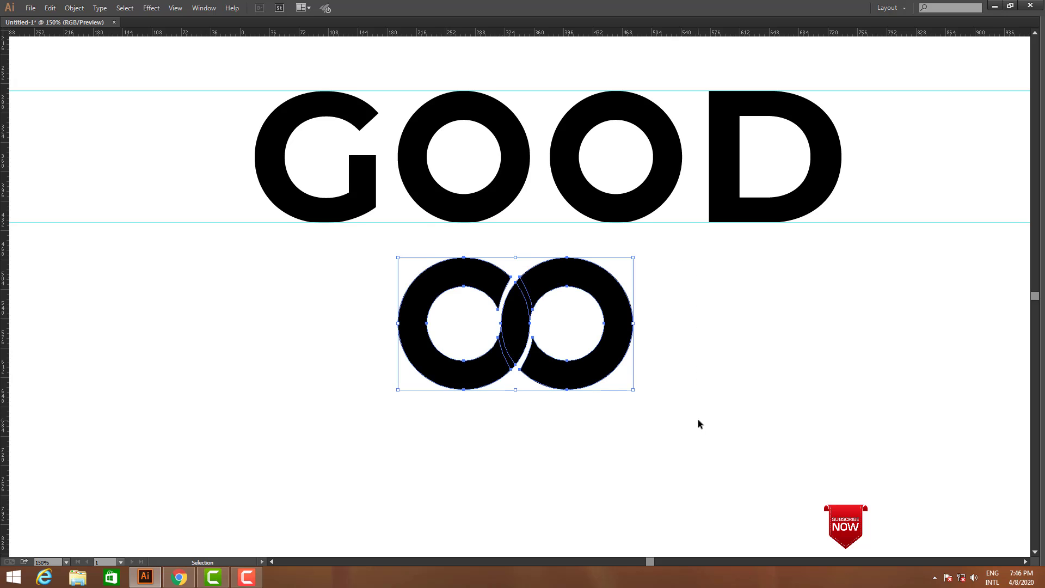
key(Tab)
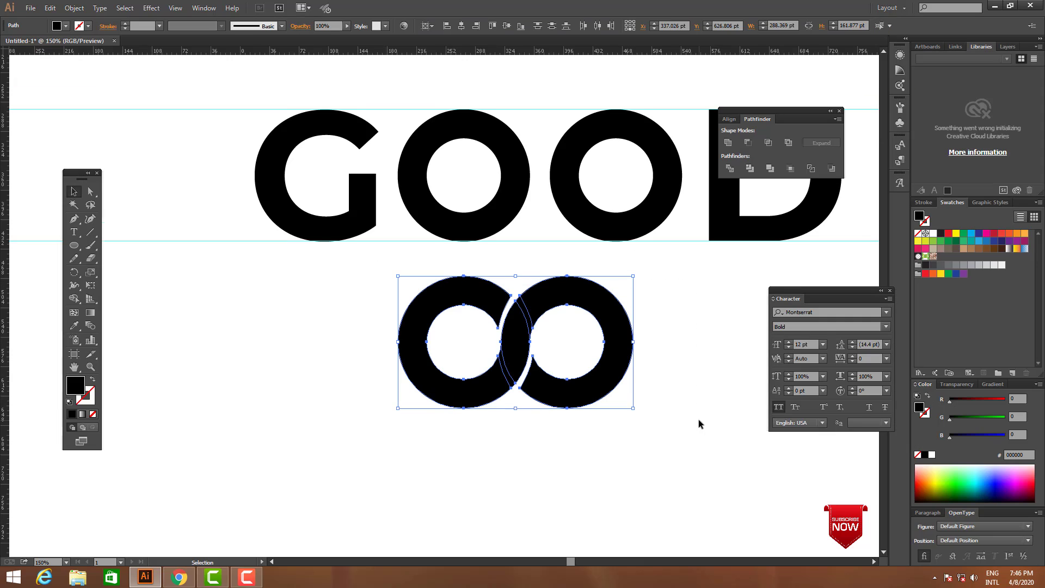
click(728, 143)
key(Tab)
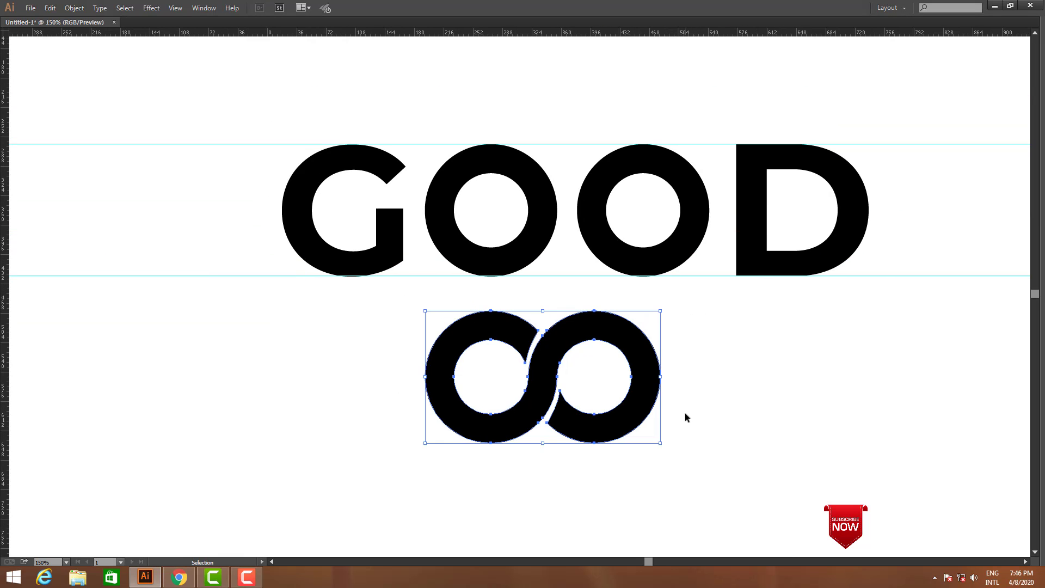
Move the interlocked double-O up over the two Os of GOOD and align its top with the upper guide
drag(647, 397, 675, 231)
key(ctrl+space)
drag(466, 116, 647, 210)
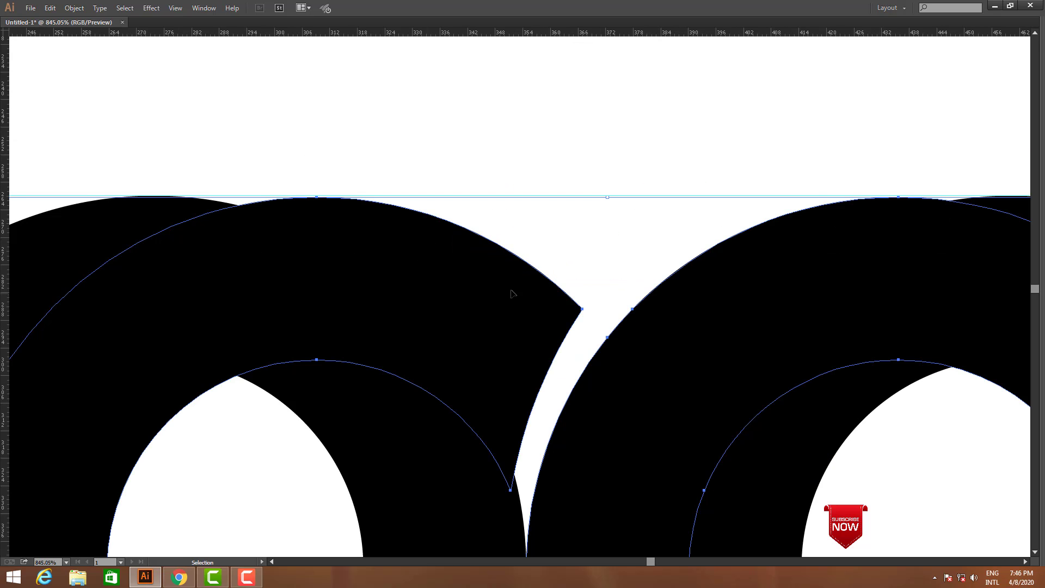
drag(487, 286, 487, 285)
key(ctrl+alt+space)
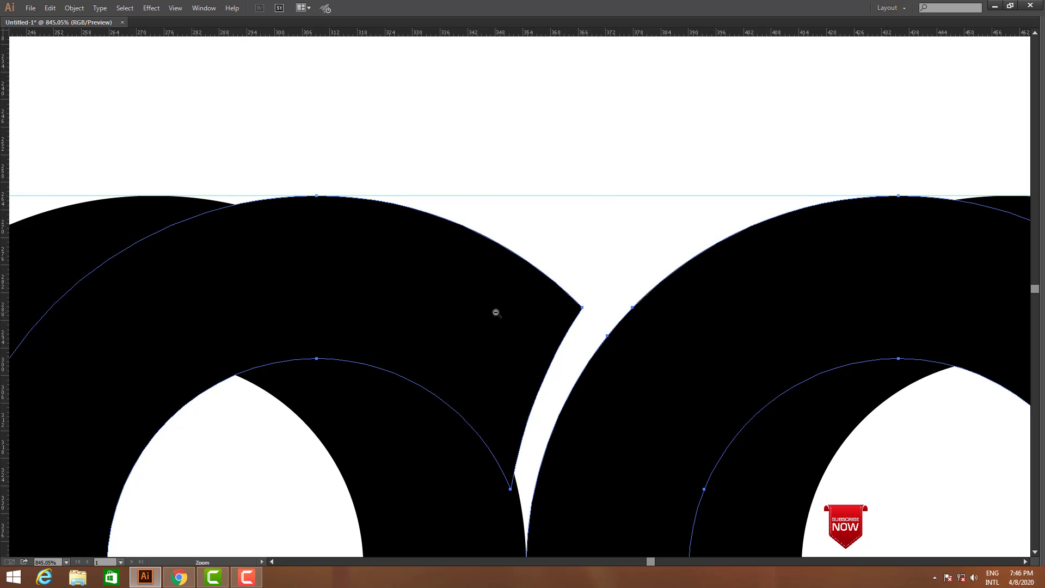
ctrl+alt+click(495, 312)
ctrl+alt+click(496, 312)
ctrl+alt+click(497, 312)
ctrl+alt+click(497, 312)
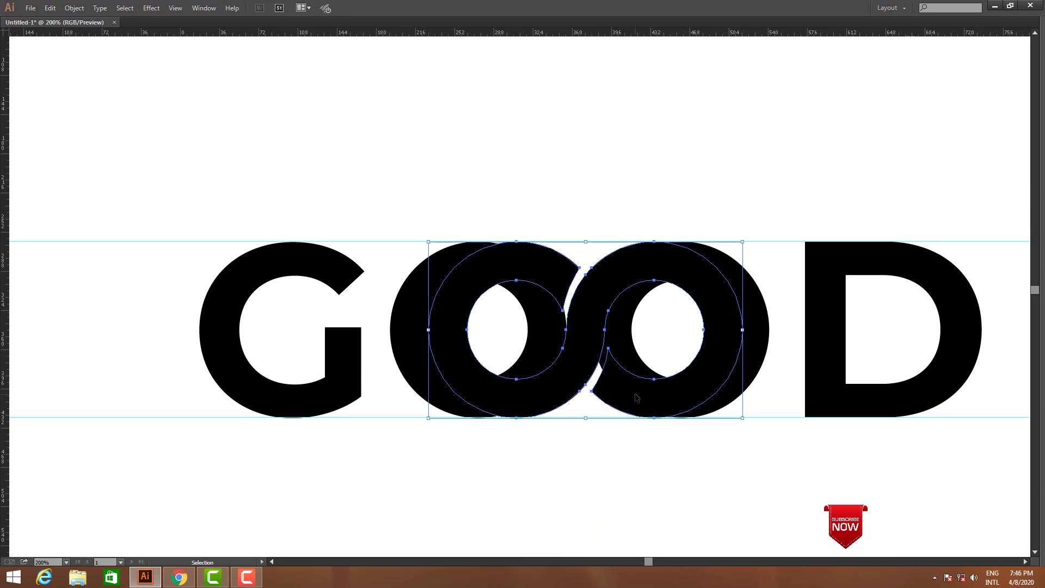
Cut the double-O, delete the two separate Os beneath it and paste the double-O back in place
key(ctrl+x)
click(630, 366)
key(Delete)
click(552, 377)
key(Delete)
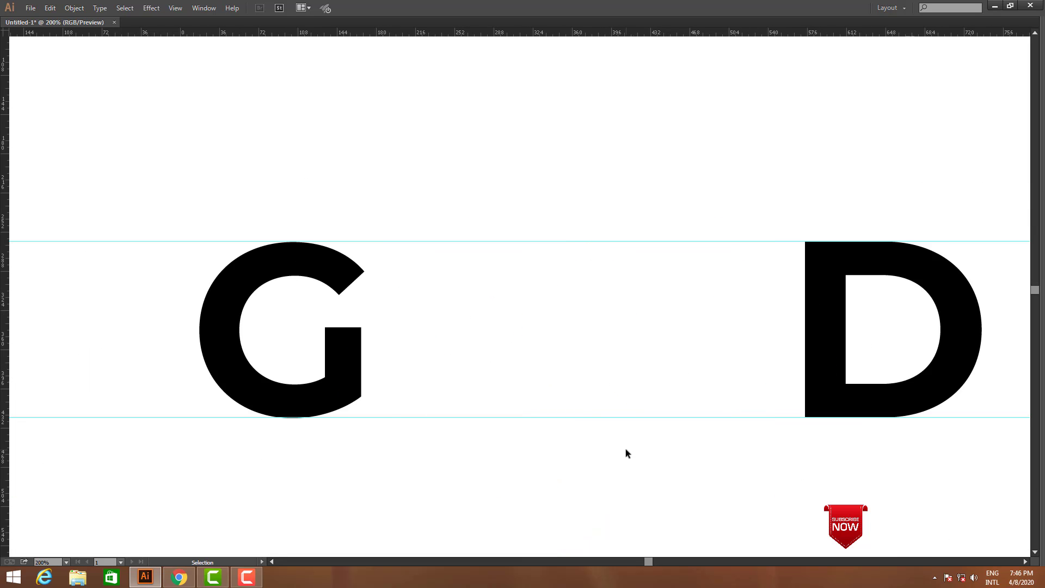
key(ctrl+f)
click(634, 455)
drag(634, 455, 632, 412)
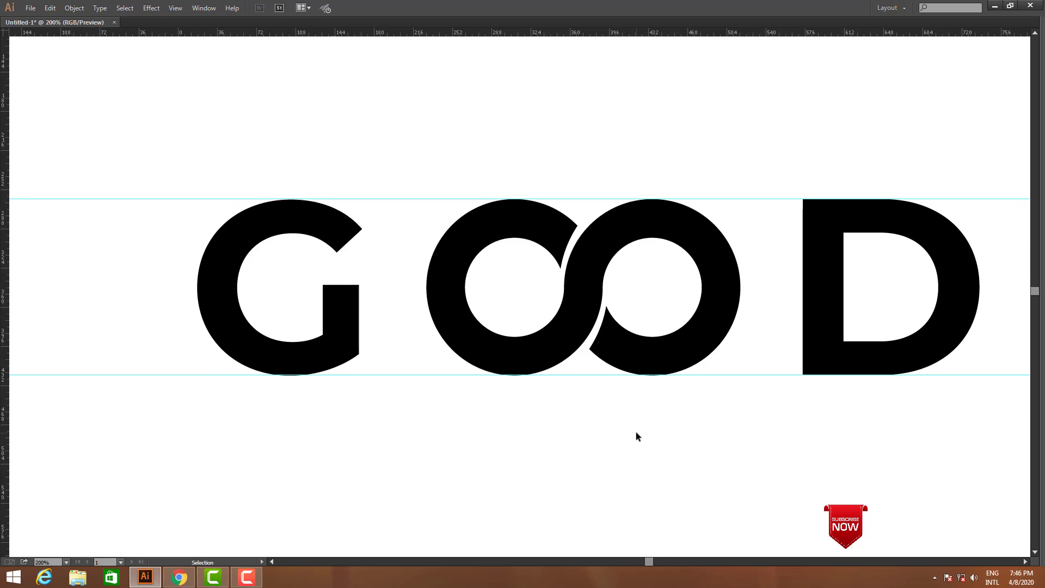
Try nudging the G toward the interlocked double-O and undo the move
click(343, 337)
key(shift+Right)
key(shift+Right)
key(shift+Right)
key(shift+Right)
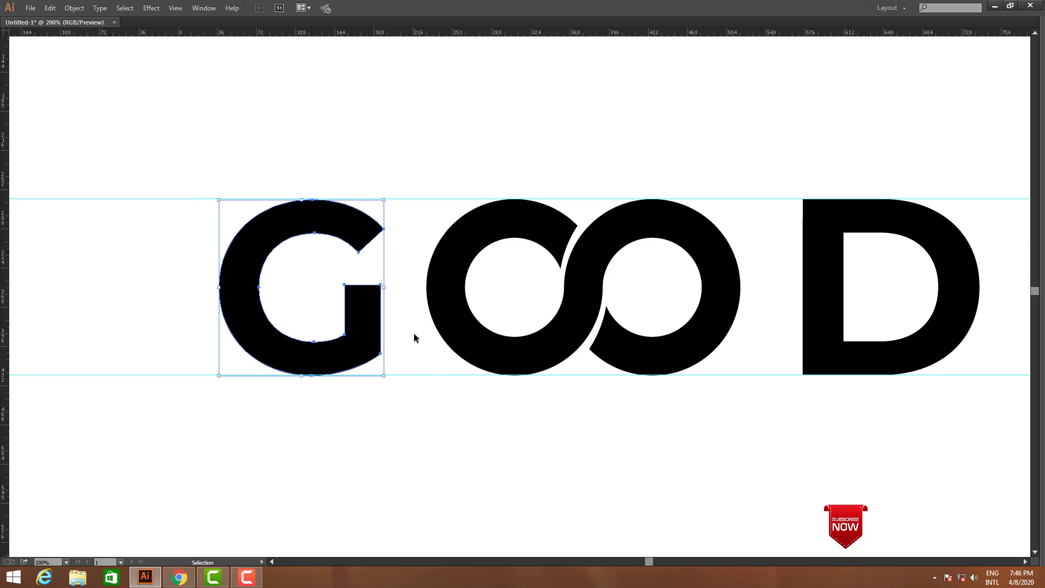
key(ctrl+z)
key(ctrl+z)
key(ctrl+z)
key(ctrl+z)
key(ctrl+z)
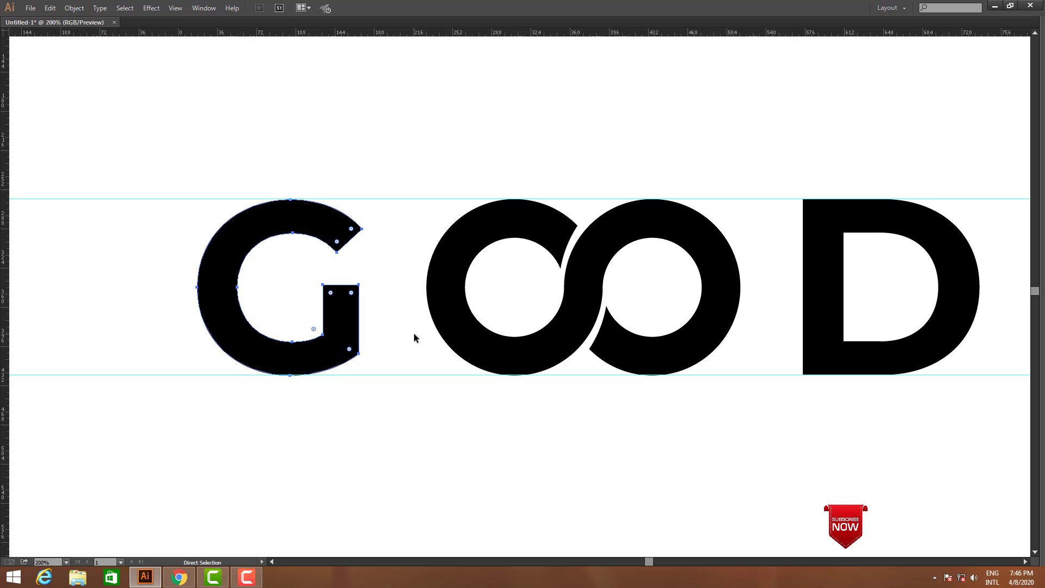
Nudge the G right toward the interlocked double-O to narrow the gap between them
key(ctrl+shift+z)
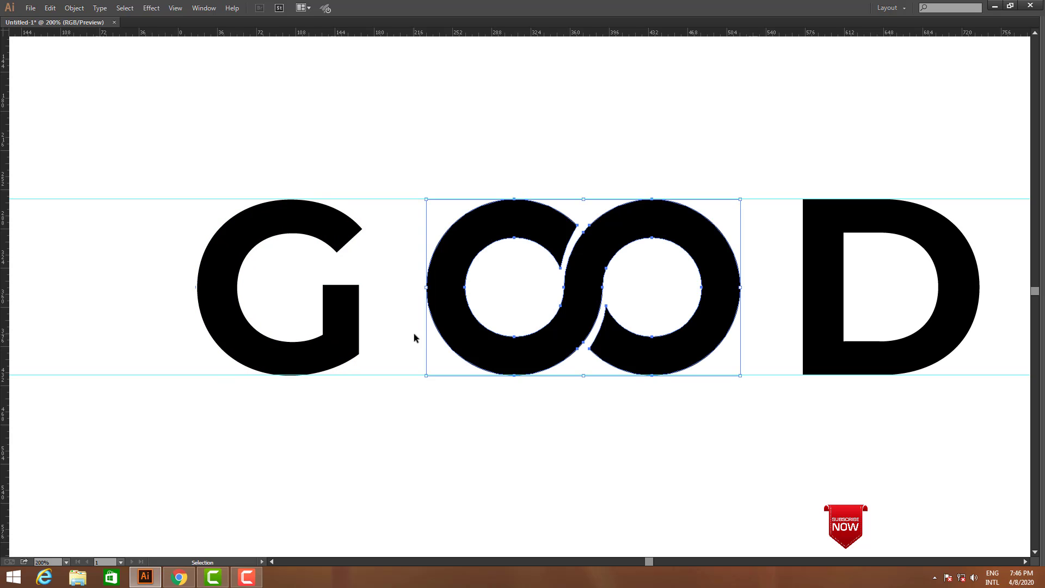
click(357, 333)
key(shift+Right)
key(shift+Right)
key(shift+Right)
key(shift+Right)
key(shift+Right)
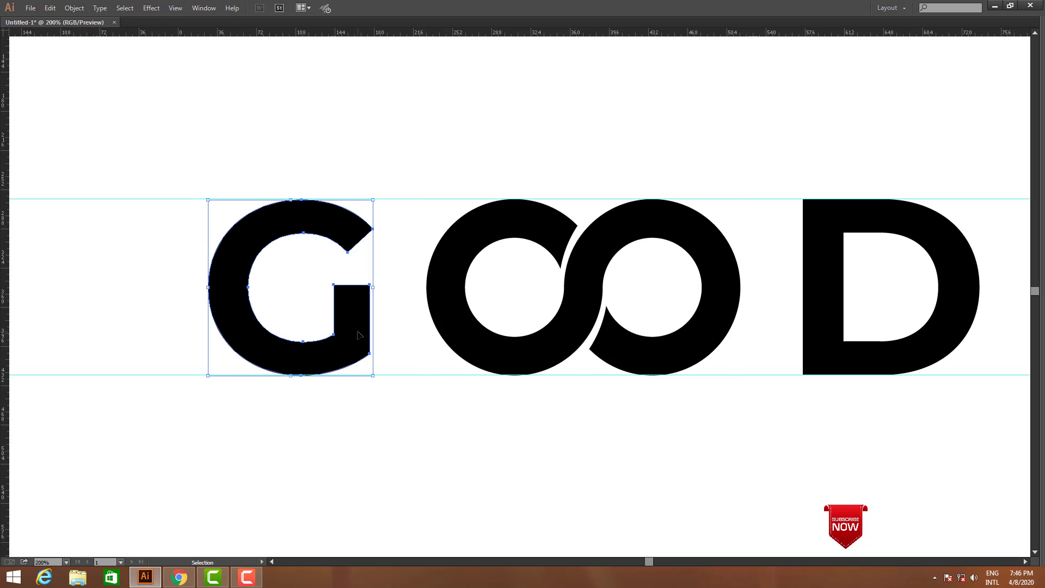
key(shift+Right)
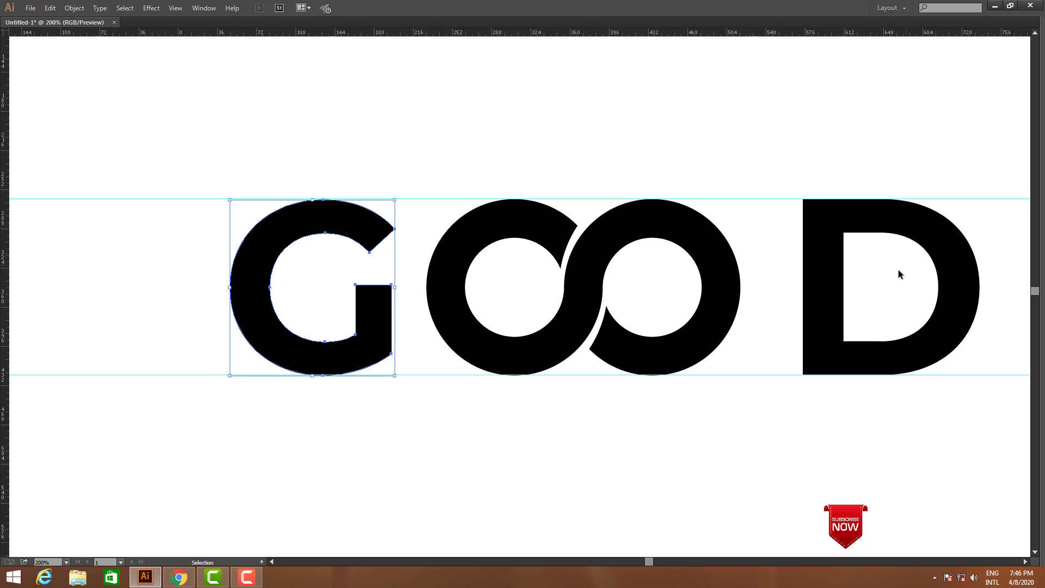
Nudge the D left toward the double-O so its gap matches the one beside the G
click(878, 366)
key(shift+Left)
key(shift+Left)
key(shift+Left)
key(shift+Left)
key(shift+Left)
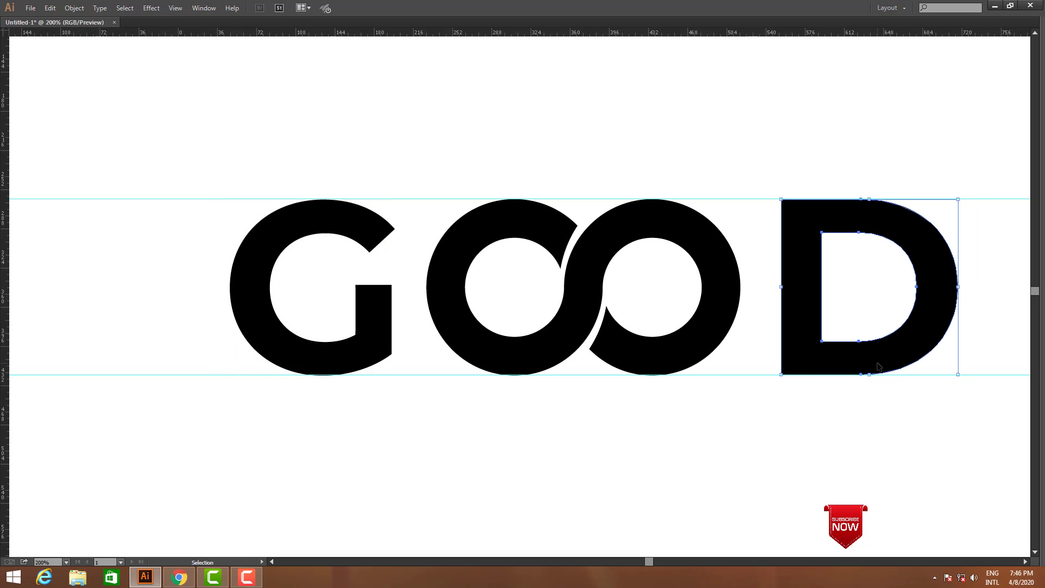
key(shift+Left)
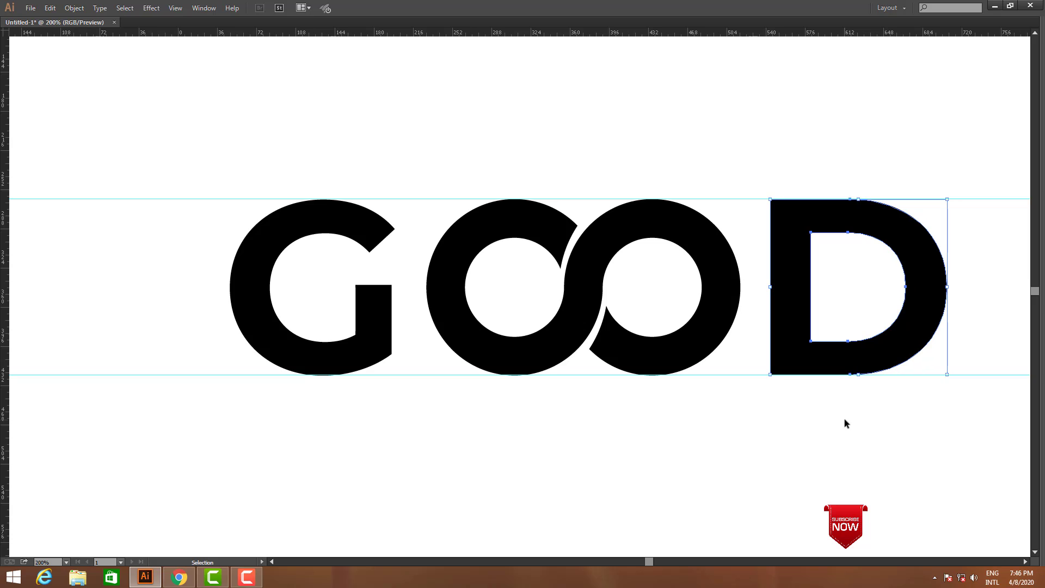
click(843, 430)
Scale the double-O down proportionally from its lower edge, keeping its top on the upper guide
click(625, 355)
click(624, 352)
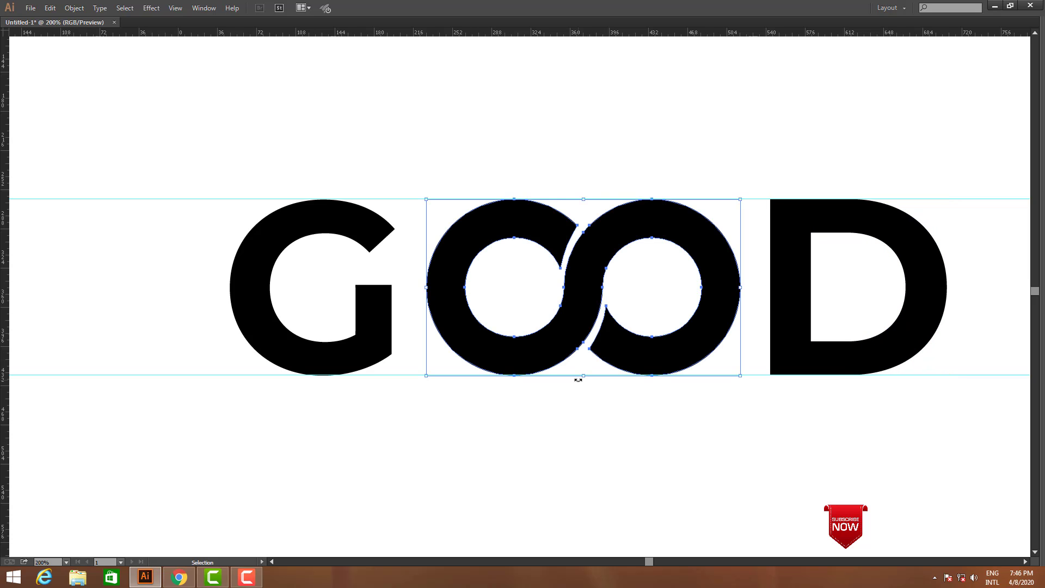
drag(584, 378, 584, 333)
click(640, 431)
Draw a black circle about 96 pt in diameter centred below the double-O with the Ellipse tool
key(Tab)
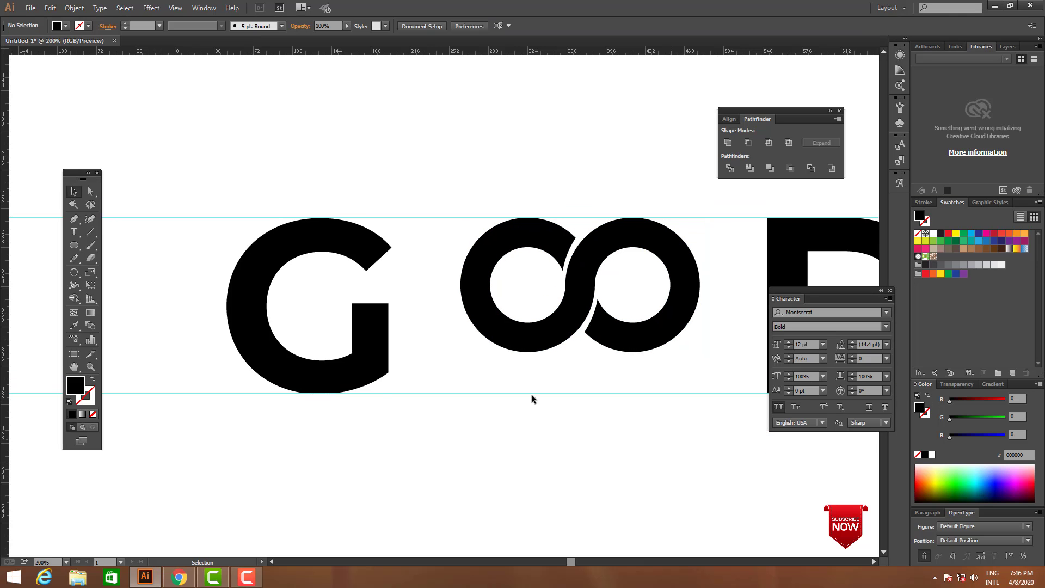
click(77, 250)
scroll(543, 338, down, 3)
drag(544, 342, 555, 395)
key(v)
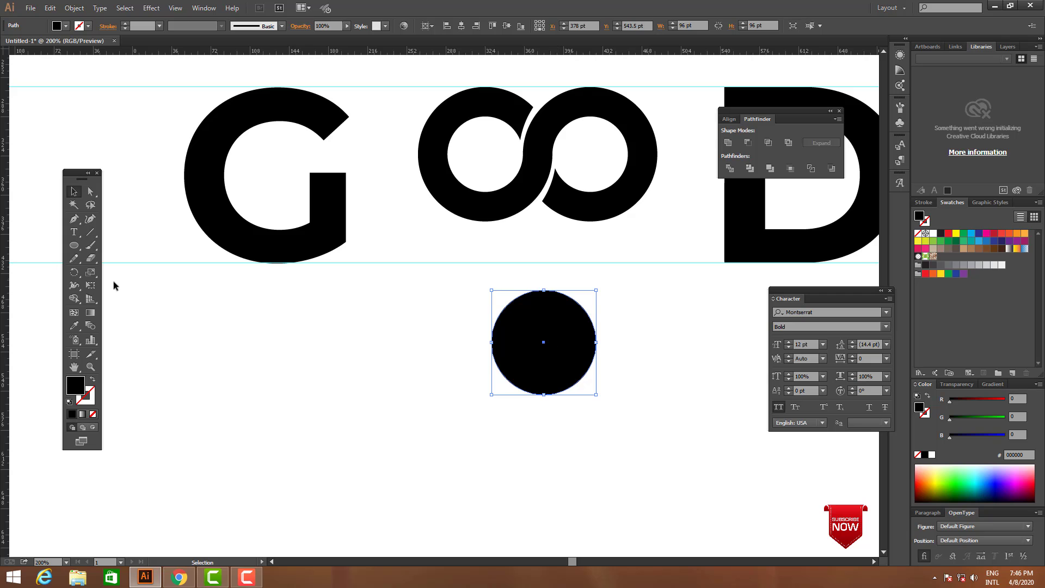
Delete the circle's top anchor point to leave only its lower half
click(90, 191)
drag(447, 273, 638, 308)
key(Delete)
key(Tab)
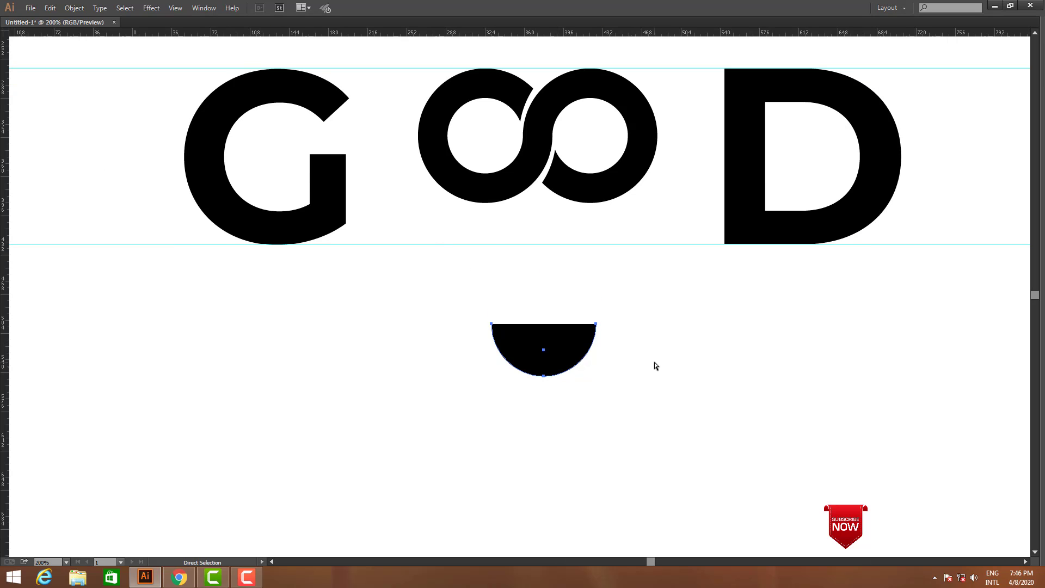
Swap the half circle's fill to a 9 pt black stroke and move the arc up beneath the double-O
key(v)
key(Tab)
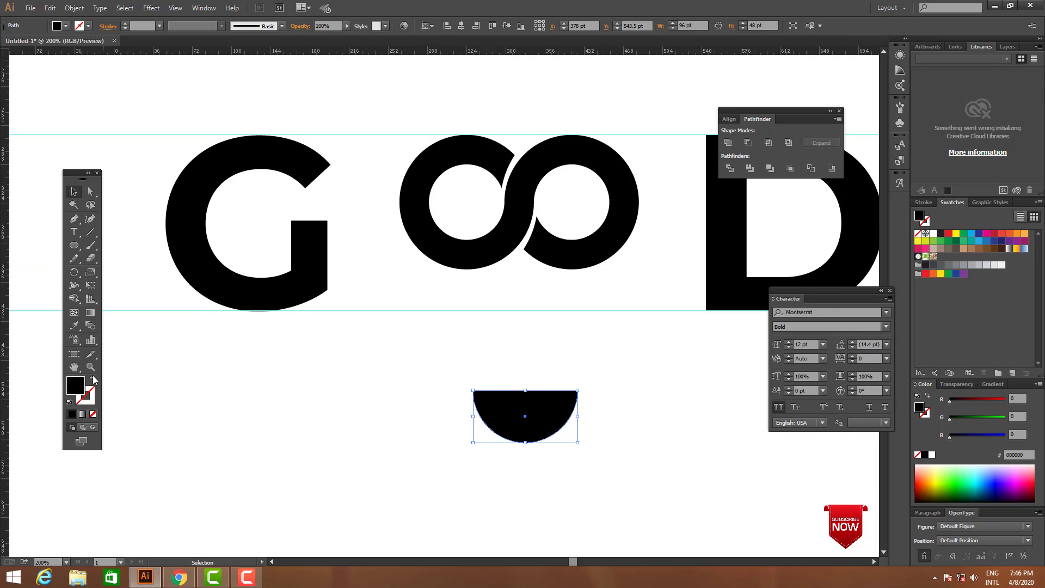
click(94, 380)
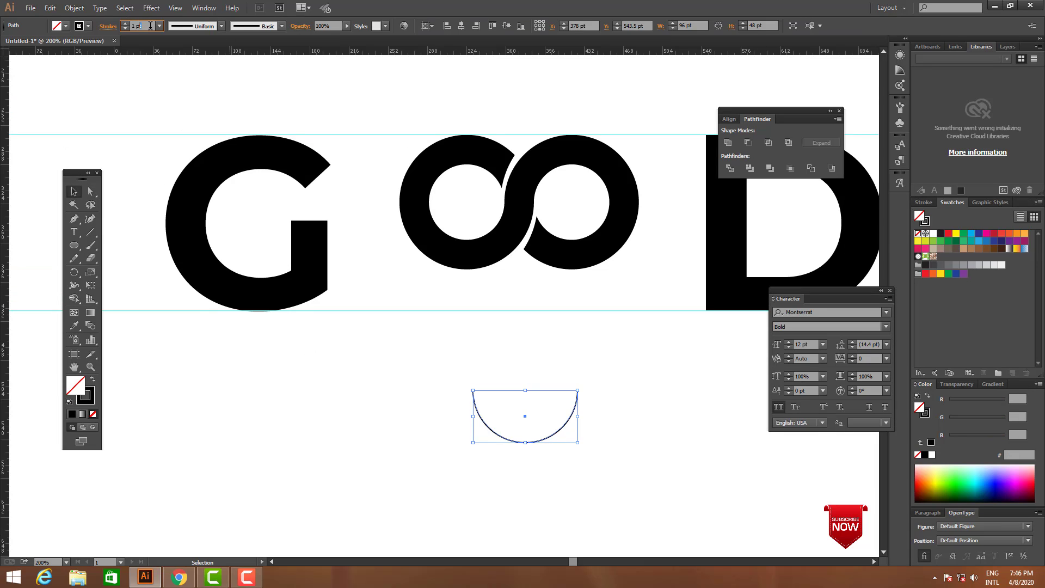
key(Up)
key(Up)
key(Up)
key(Up)
key(Up)
key(Up)
key(Up)
key(Up)
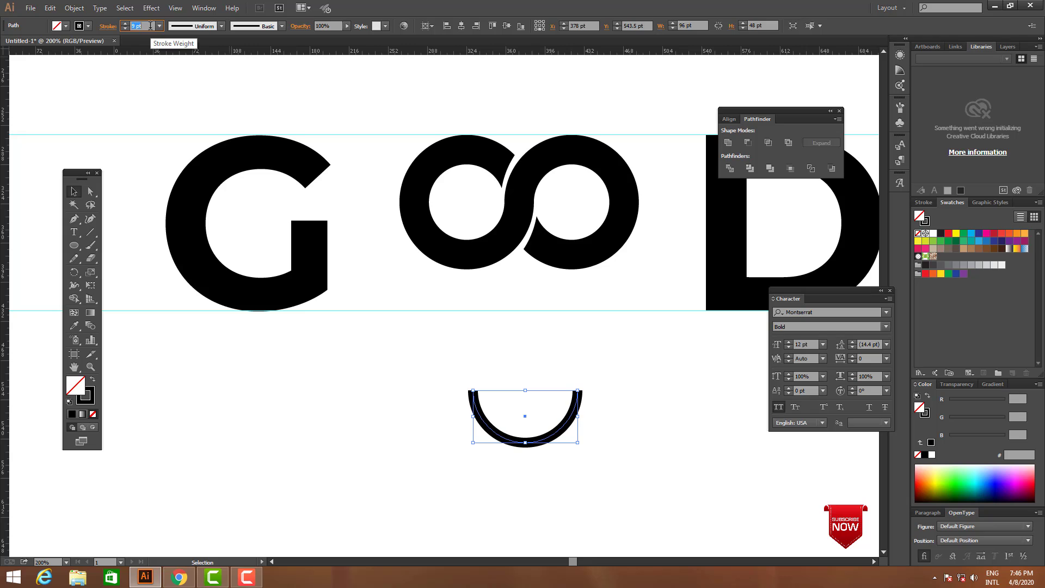
click(582, 442)
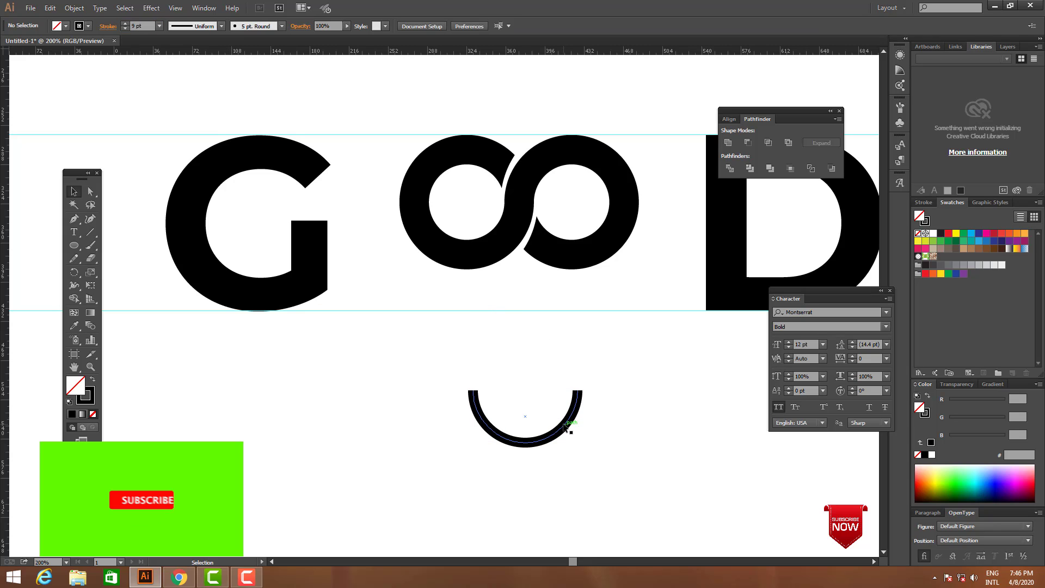
drag(564, 427, 555, 363)
click(613, 411)
Draw a rectangle about 206 pt wide across the upper part of the arc and select both shapes
click(90, 245)
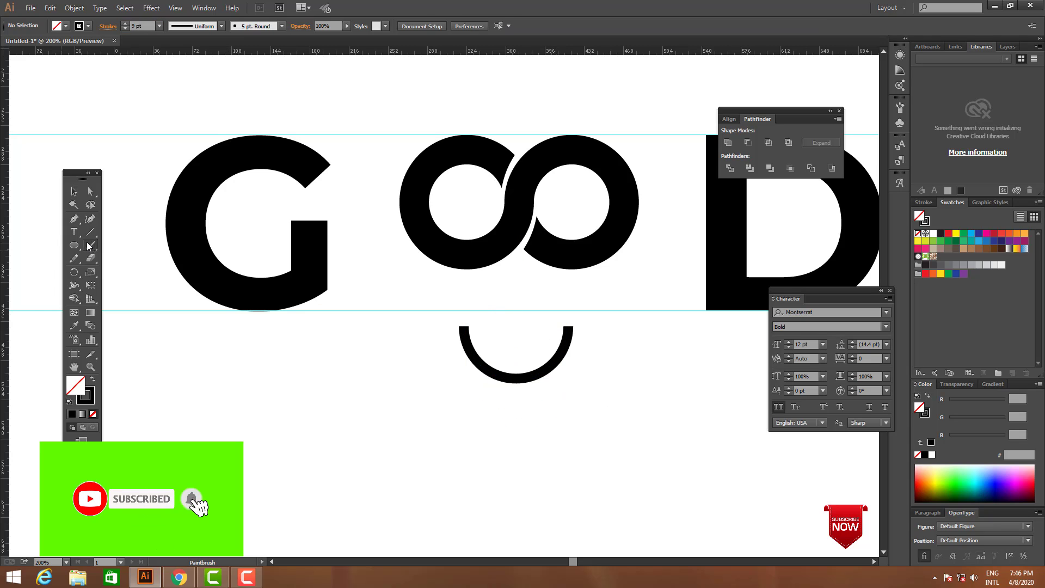
drag(74, 245, 82, 246)
drag(408, 317, 633, 352)
key(v)
drag(602, 389, 537, 348)
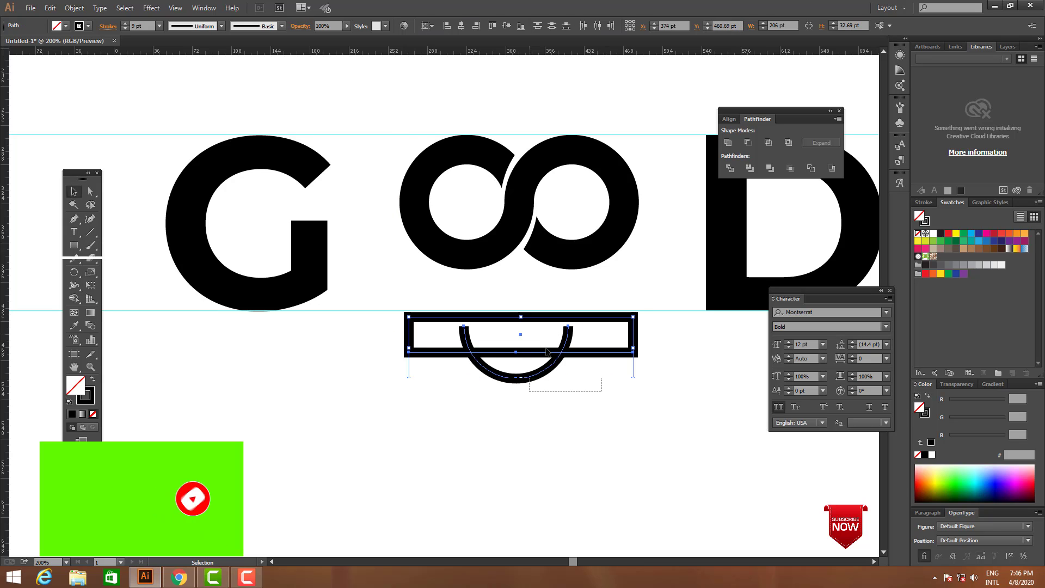
Divide the rectangle and arc with Pathfinder, ungroup the result and delete the upper pieces
click(730, 170)
right_click(541, 415)
click(579, 479)
click(619, 414)
drag(621, 385, 609, 335)
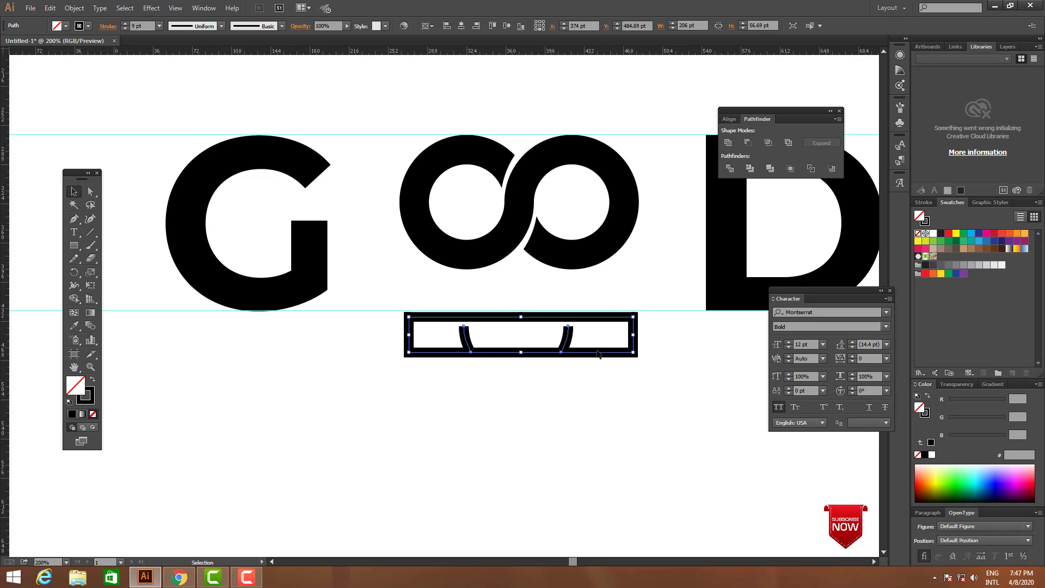
key(Delete)
Give the remaining arc piece a black stroke with a weight of 10 pt
drag(425, 374, 616, 416)
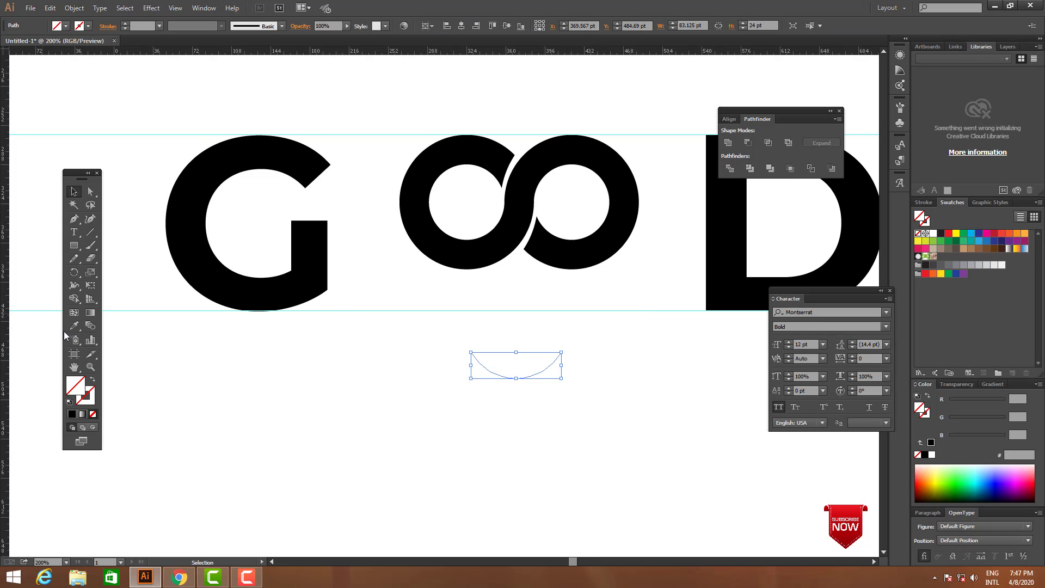
click(85, 395)
click(72, 414)
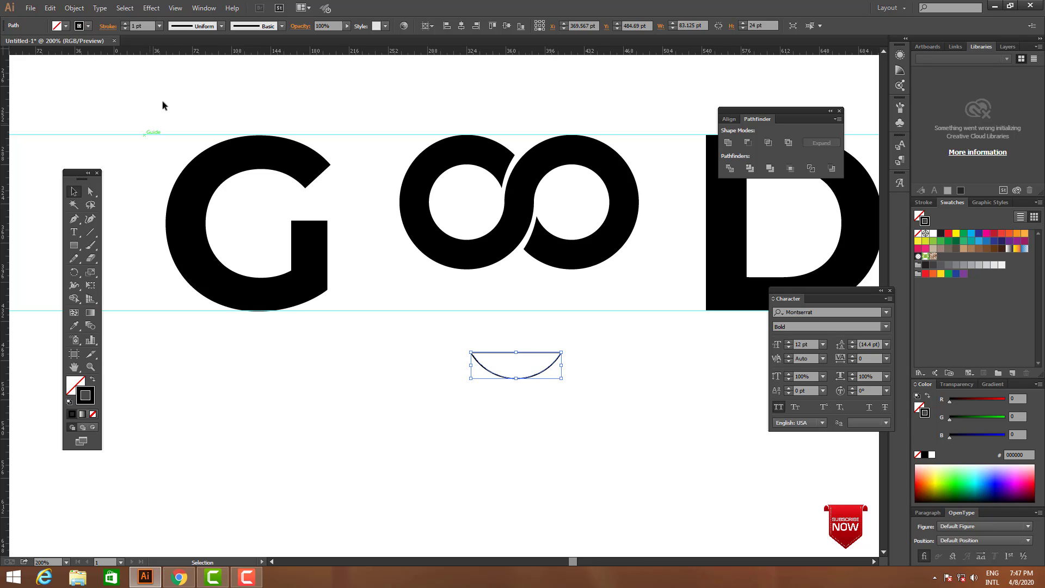
key(Up)
key(Up)
key(Up)
key(Up)
key(Up)
key(Up)
key(Up)
key(Up)
key(Up)
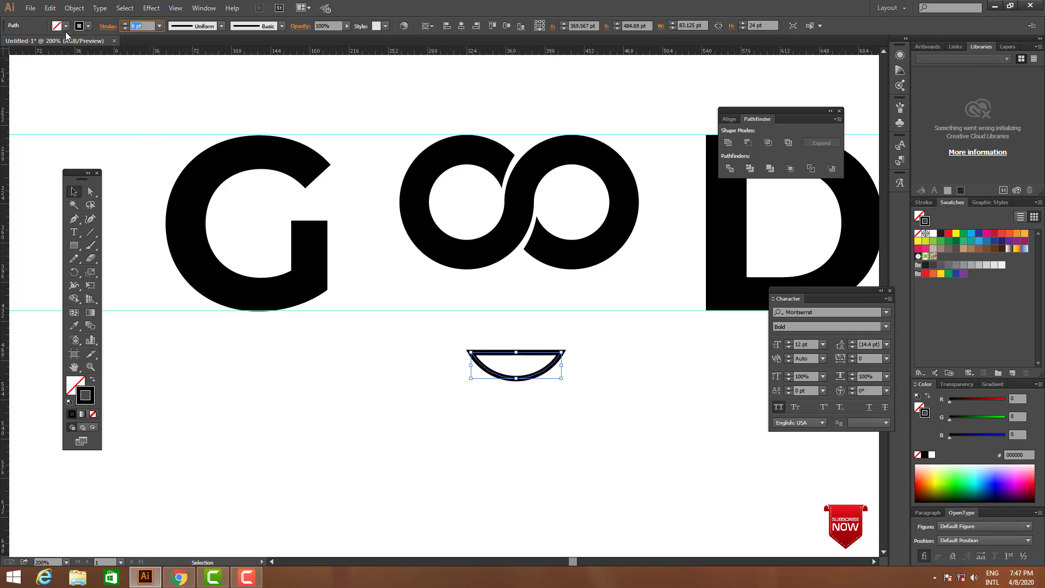
click(550, 449)
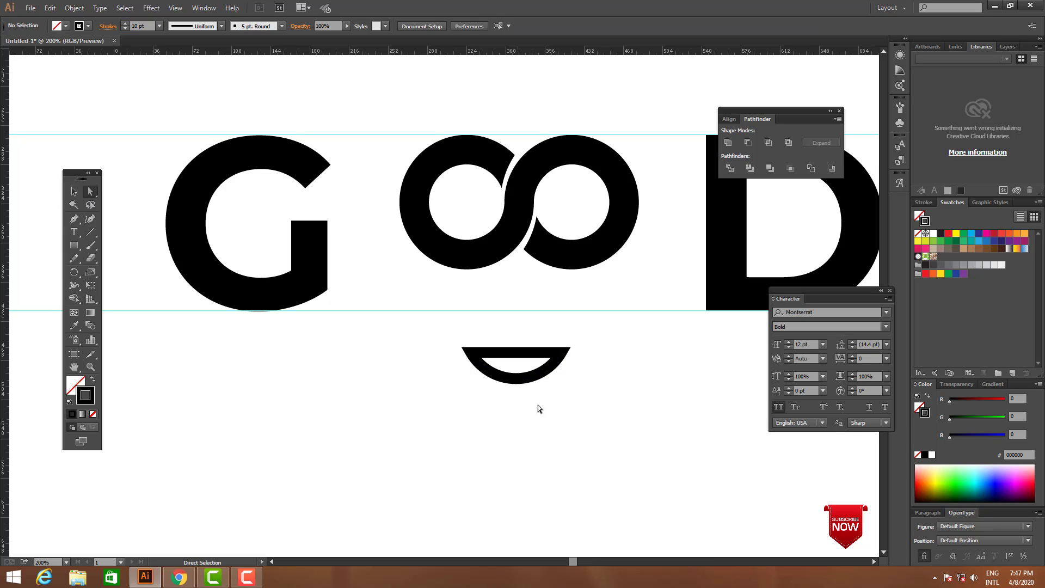
Delete the straight top segment of the arc piece to leave an open smile curve
click(517, 353)
key(Delete)
click(568, 416)
key(Tab)
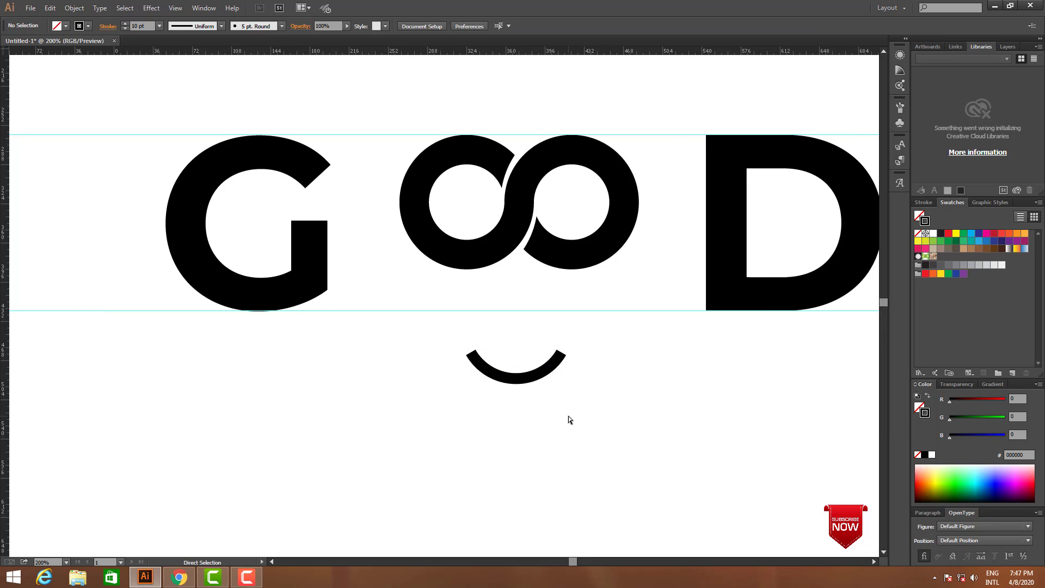
Move the smile up close beneath the double-O and scale it up across the lower guide
drag(525, 360, 525, 304)
drag(561, 380, 564, 414)
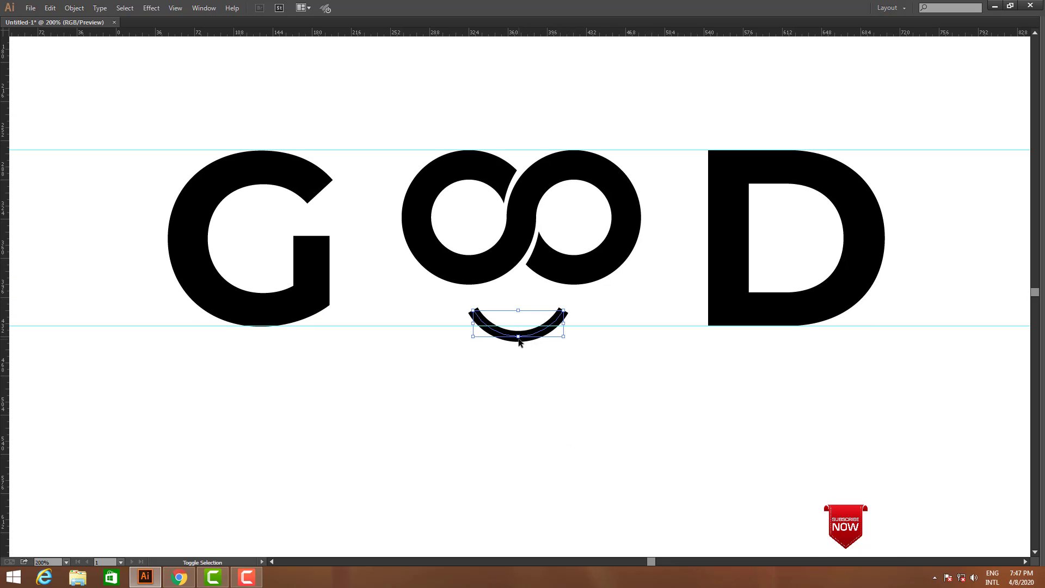
drag(520, 338, 519, 348)
click(582, 379)
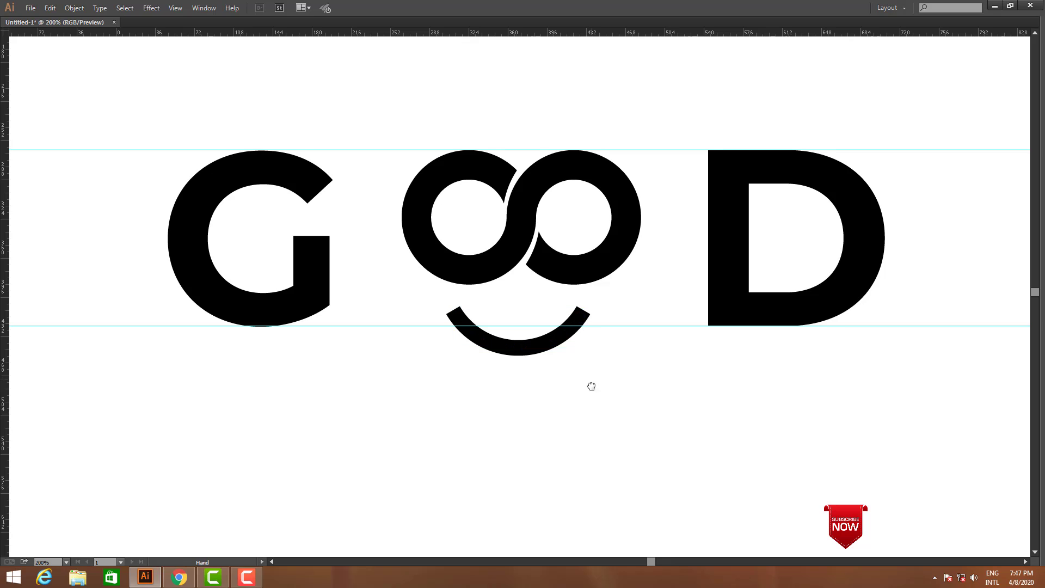
drag(591, 385, 590, 401)
drag(550, 360, 550, 357)
click(594, 382)
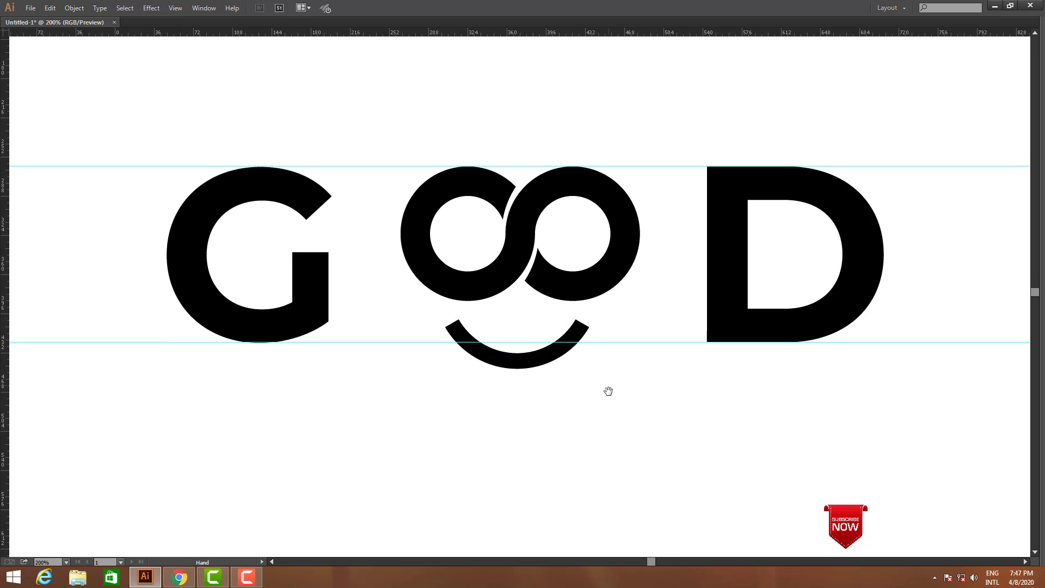
Select the double-O and smile together and align their horizontal centres
drag(624, 407, 627, 444)
key(a)
drag(443, 183, 636, 335)
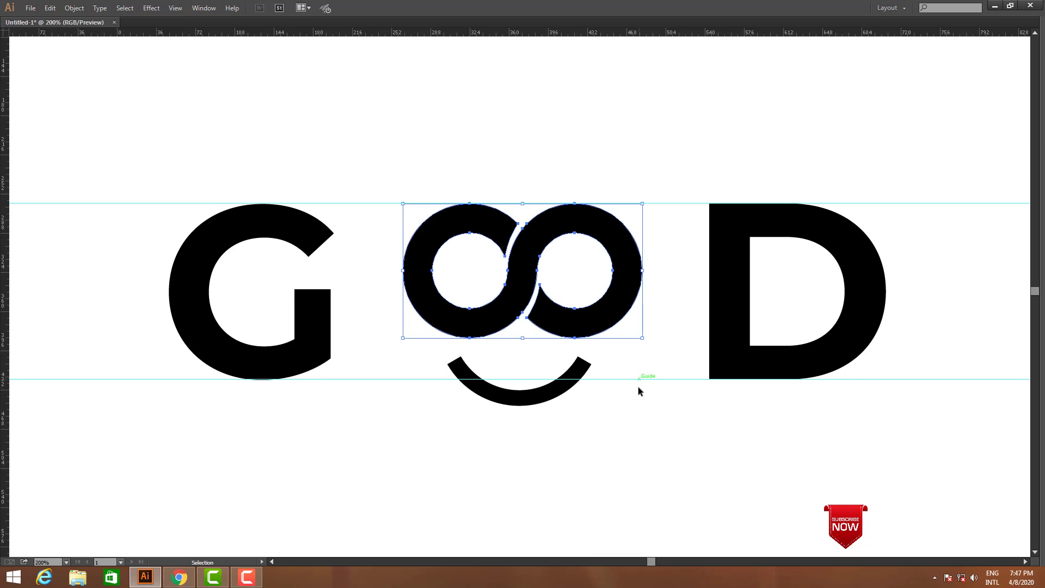
key(v)
drag(600, 439, 457, 191)
key(Tab)
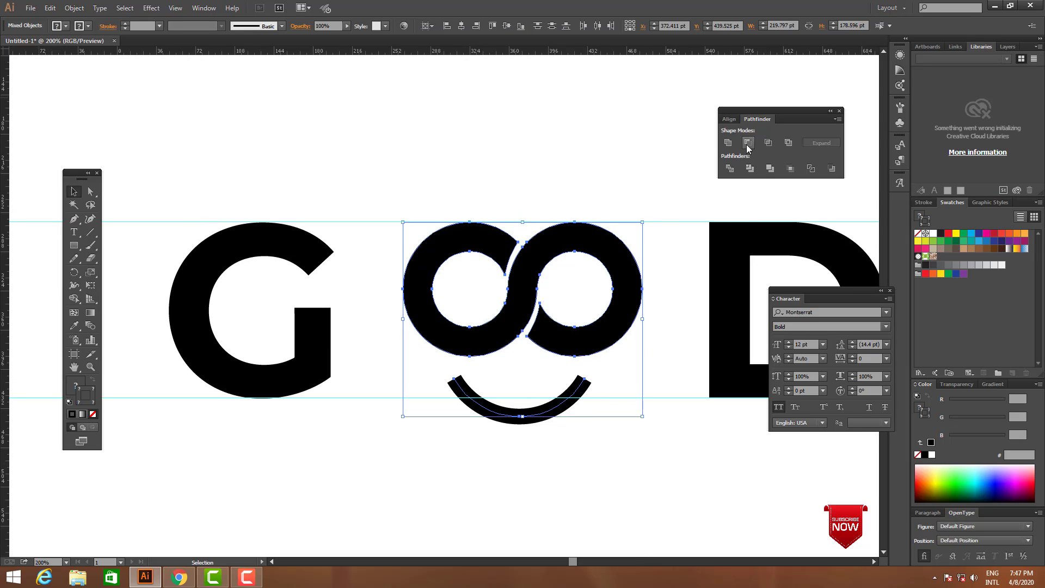
click(729, 118)
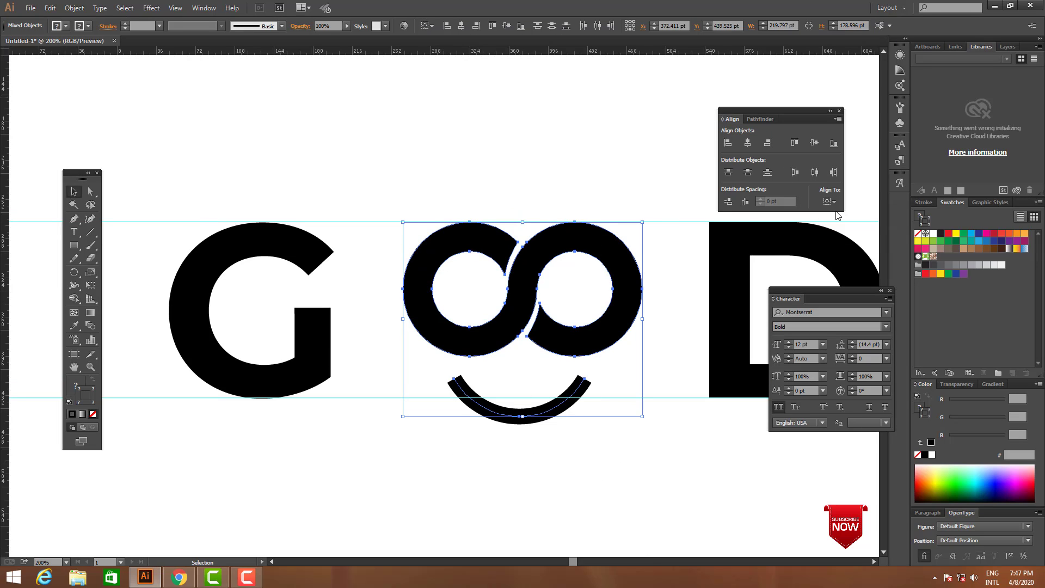
click(748, 142)
key(Tab)
click(607, 415)
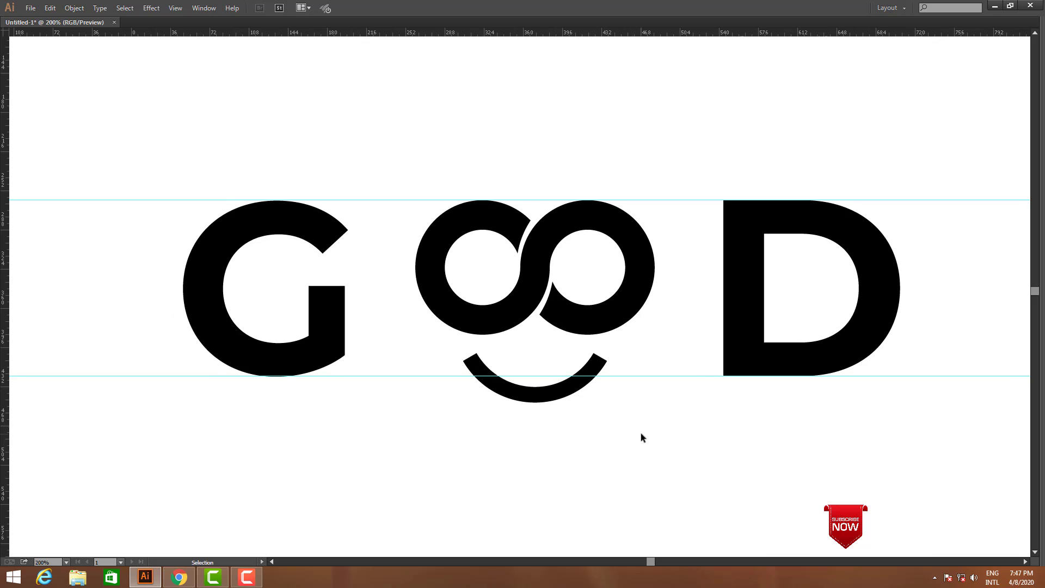
Move the smile up slightly, closer to the double-O
click(570, 385)
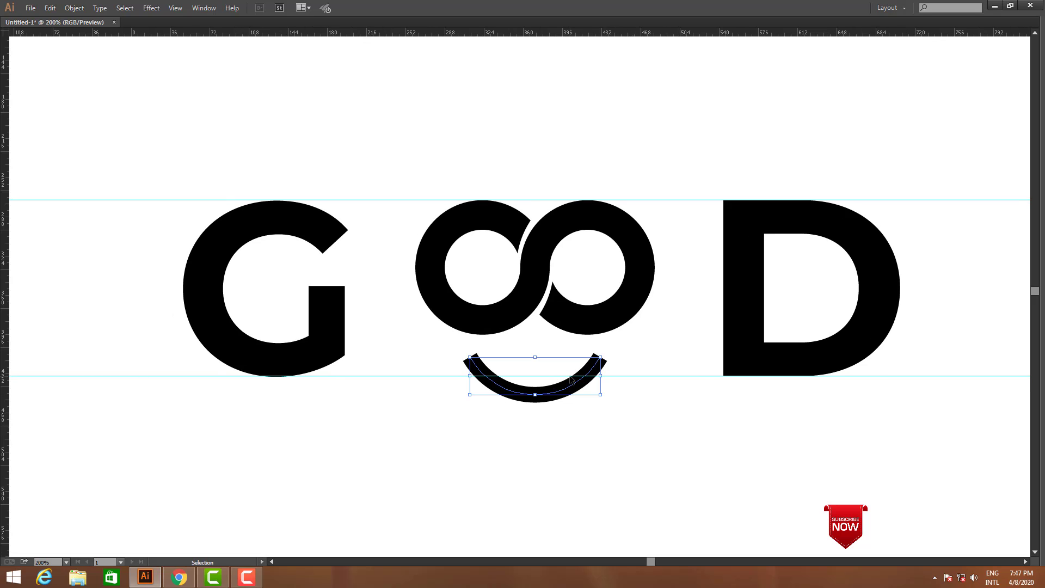
drag(568, 386, 568, 381)
click(670, 431)
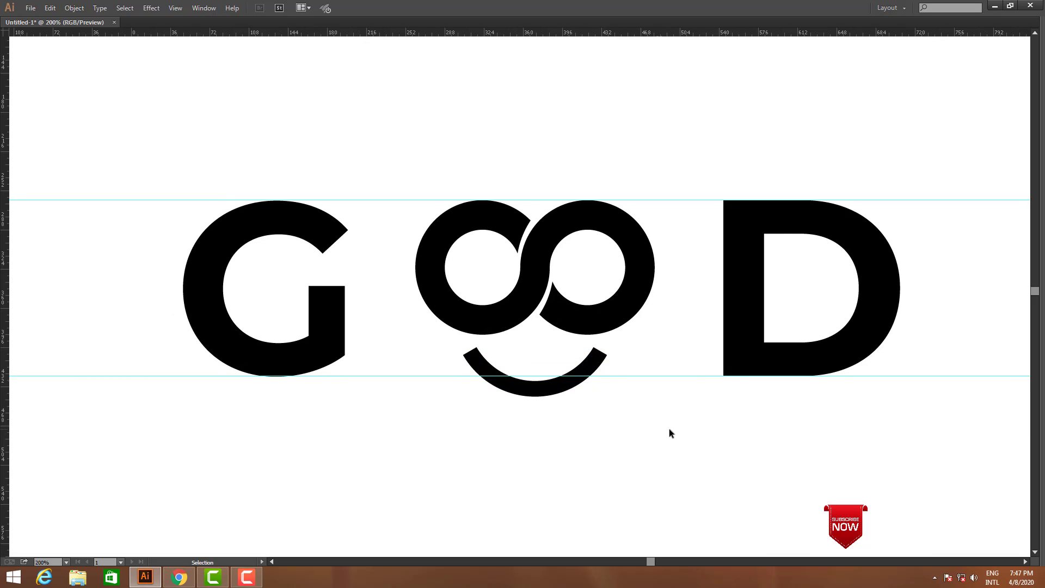
Nudge the G further right to close the wider gap beside the reduced double-O
drag(670, 431, 675, 419)
click(332, 302)
key(Right)
key(Right)
key(Right)
key(Right)
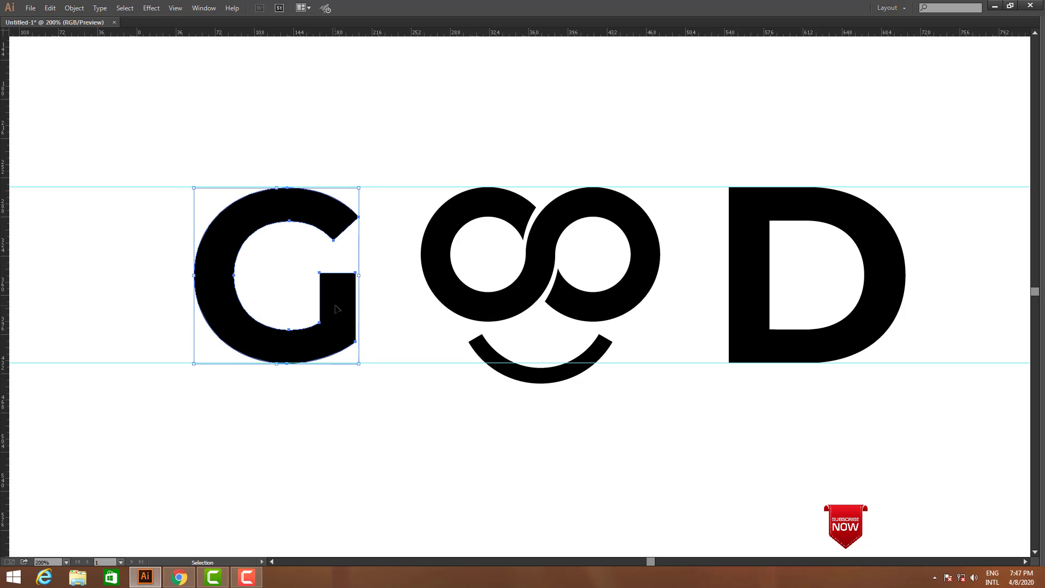
key(Right)
key(Right)
key(Right)
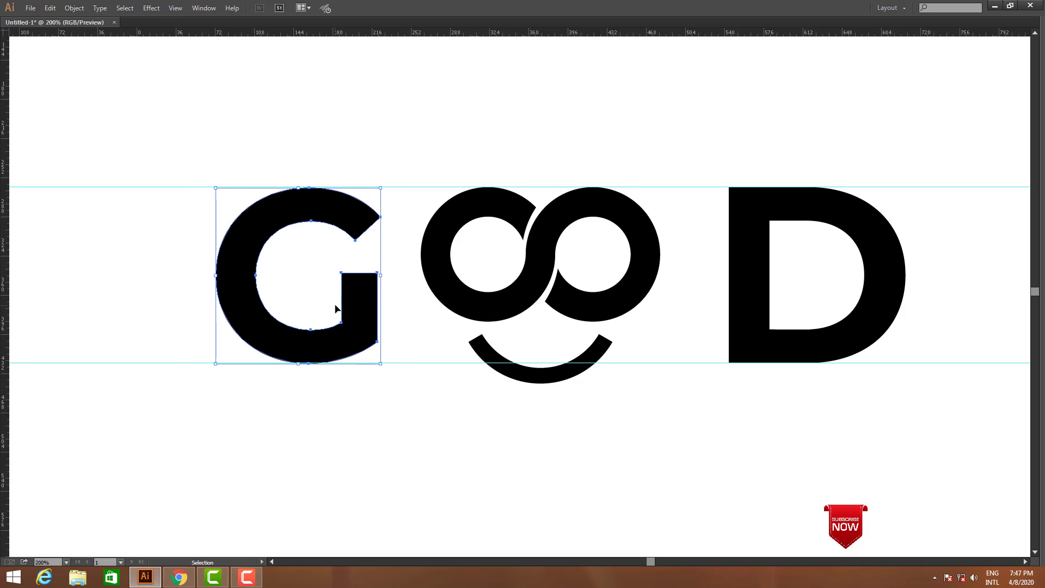
Nudge the D further left to tighten its spacing to the reduced double-O
click(749, 357)
key(Left)
key(Left)
key(Left)
key(Left)
key(Left)
key(Left)
key(Left)
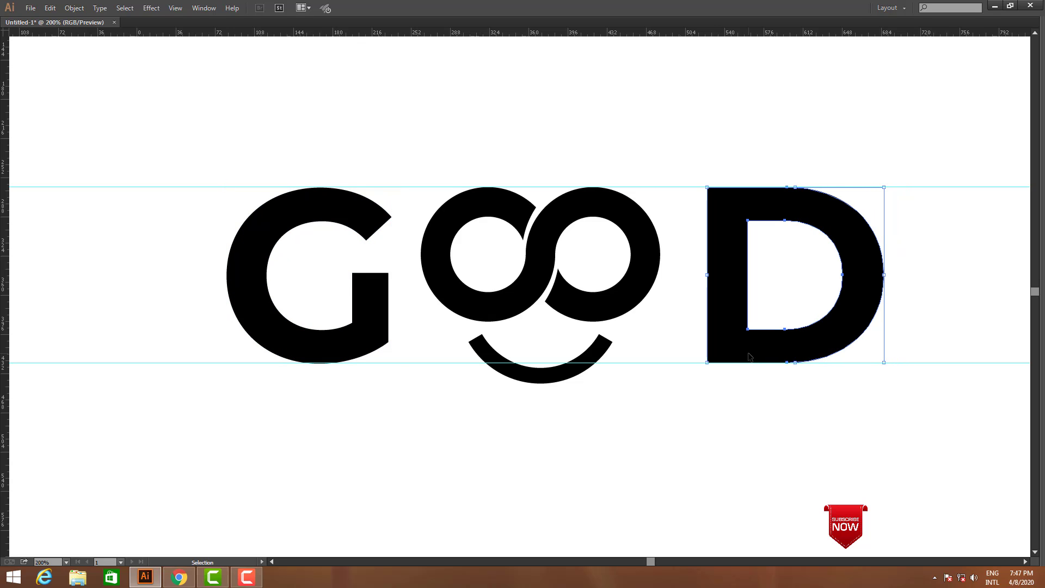
click(677, 414)
Scale the double-O and smile down slightly together, keeping the top of the double-O on the upper guide
scroll(604, 308, down, 2)
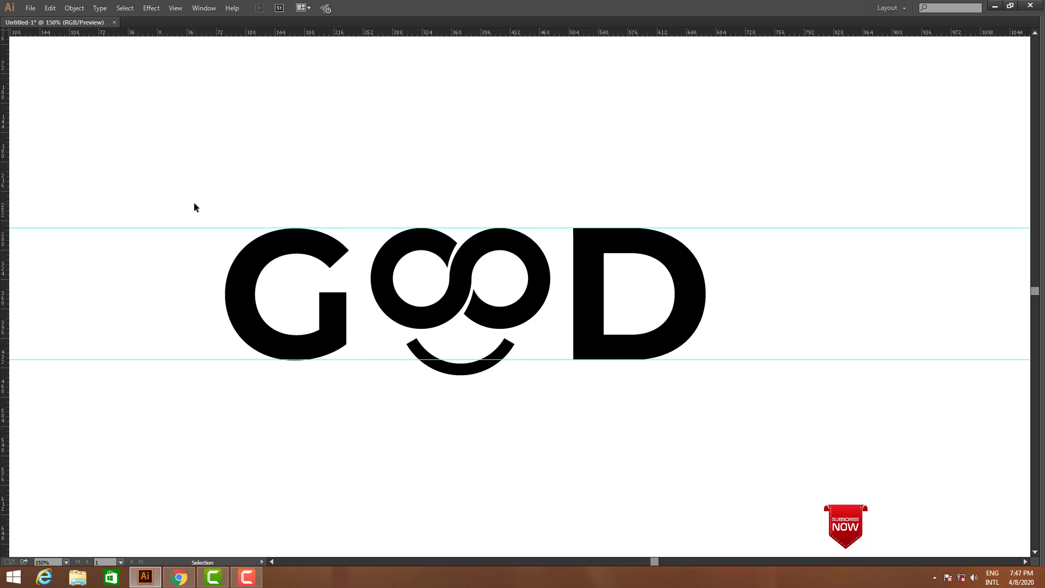
drag(195, 208, 767, 404)
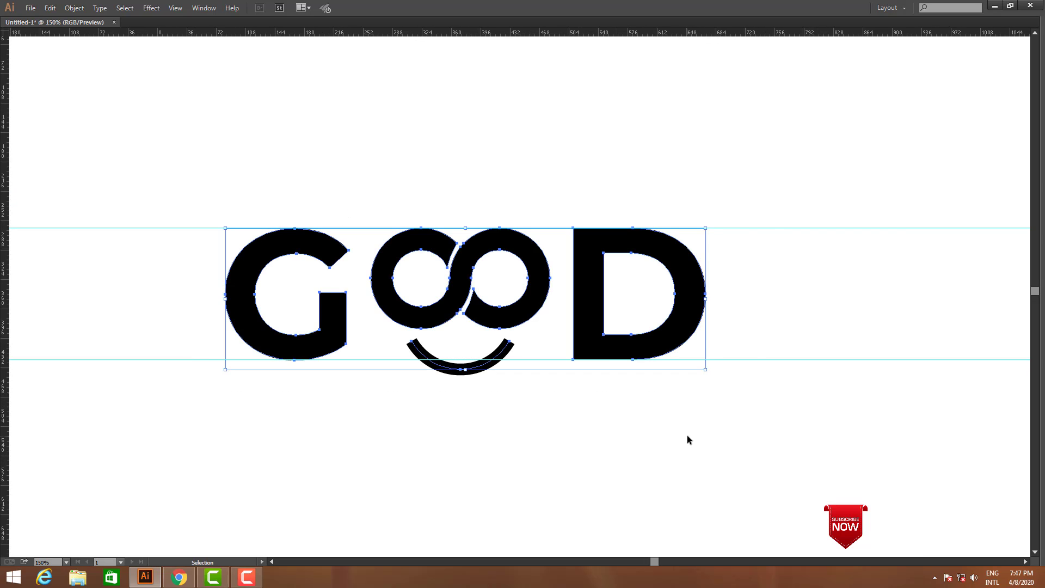
click(687, 436)
key(space)
drag(501, 434, 509, 206)
key(ctrl+space)
drag(296, 204, 753, 426)
drag(593, 438, 636, 443)
click(615, 442)
key(ctrl+space)
ctrl+alt+click(602, 324)
ctrl+alt+click(602, 325)
Nudge the D slightly left and the G slightly right to tighten the gaps beside the double-O
click(668, 361)
key(Left)
key(Left)
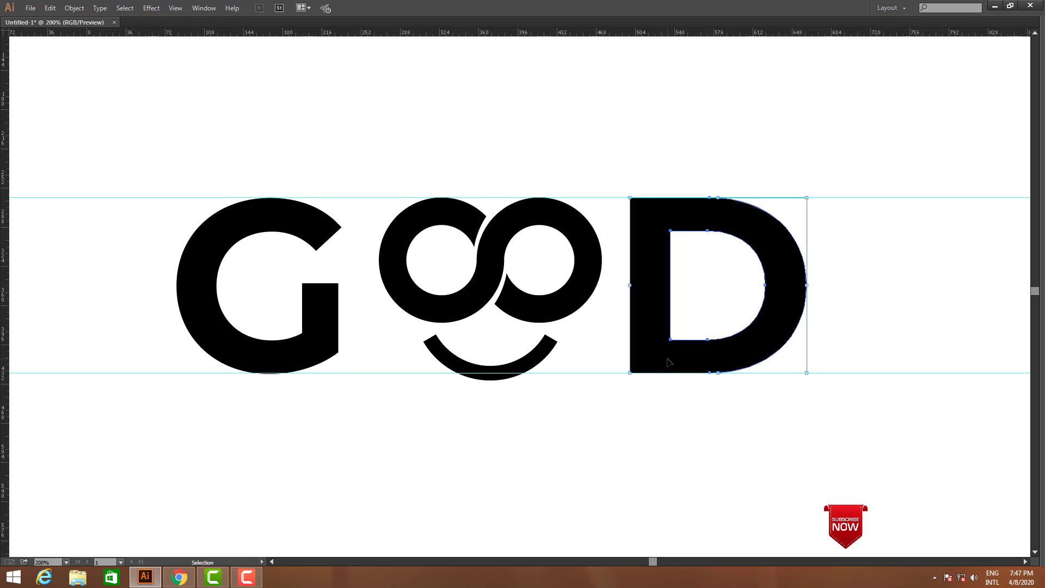
click(314, 325)
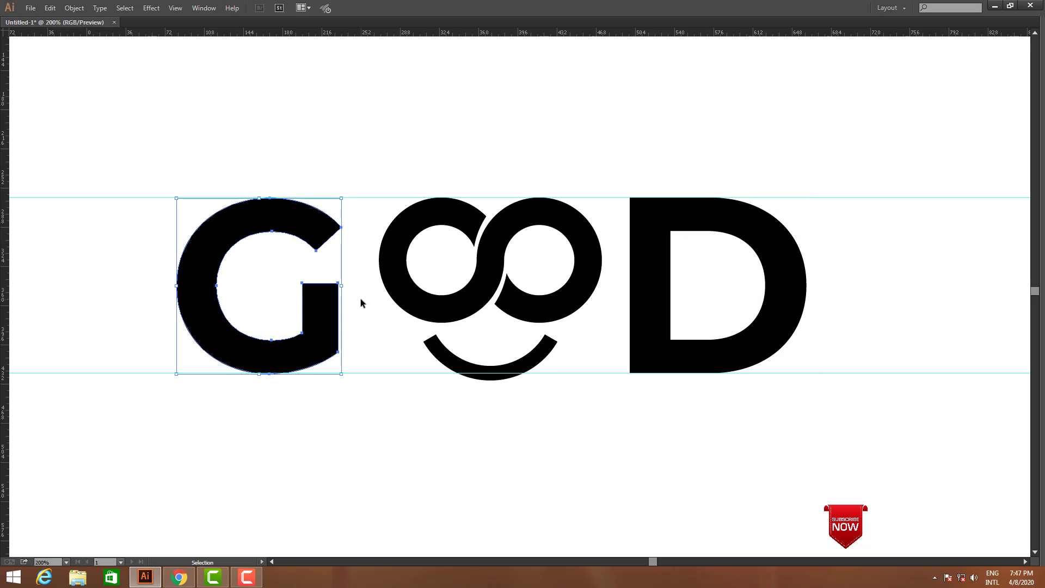
key(Right)
key(Right)
click(532, 422)
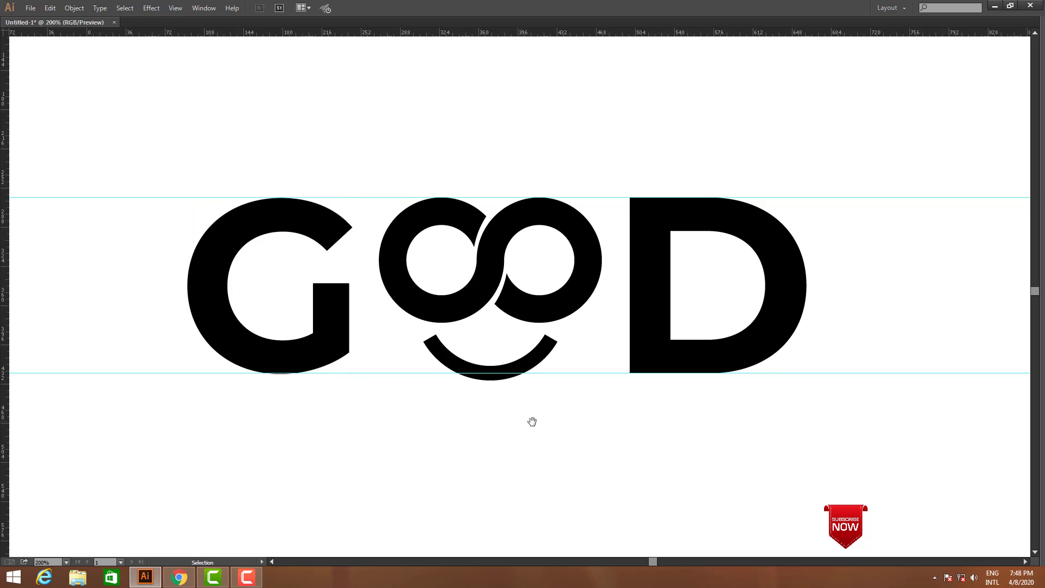
drag(544, 426, 566, 427)
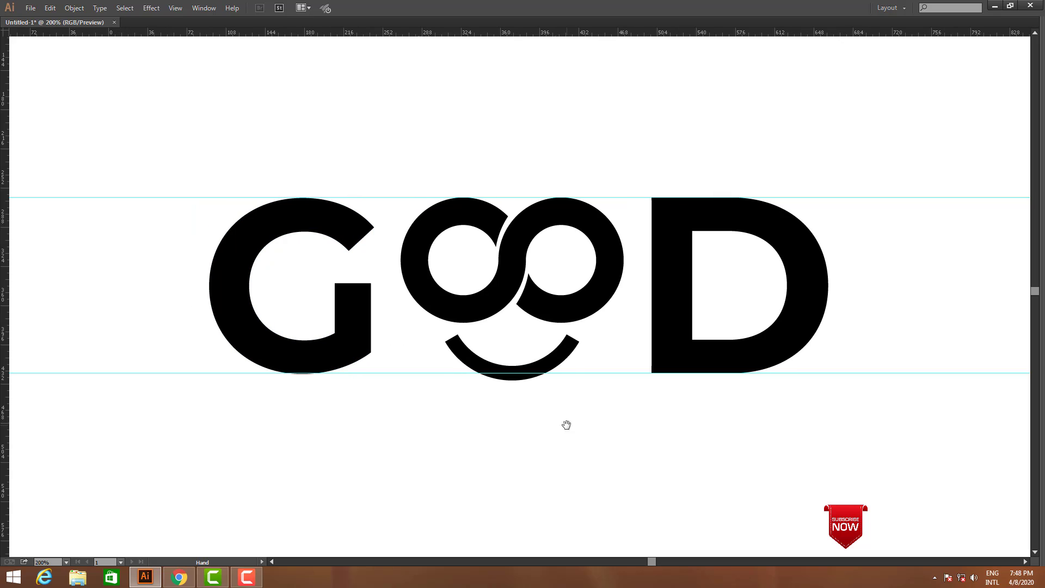
Expand the smile curve's fill and stroke into an outlined shape
key(Tab)
click(541, 383)
click(81, 8)
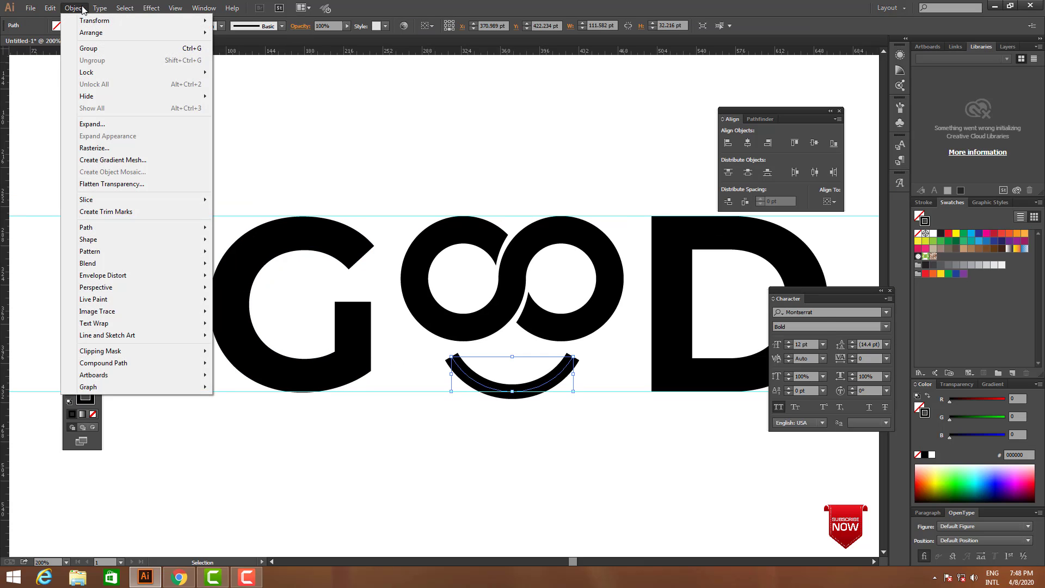
click(98, 125)
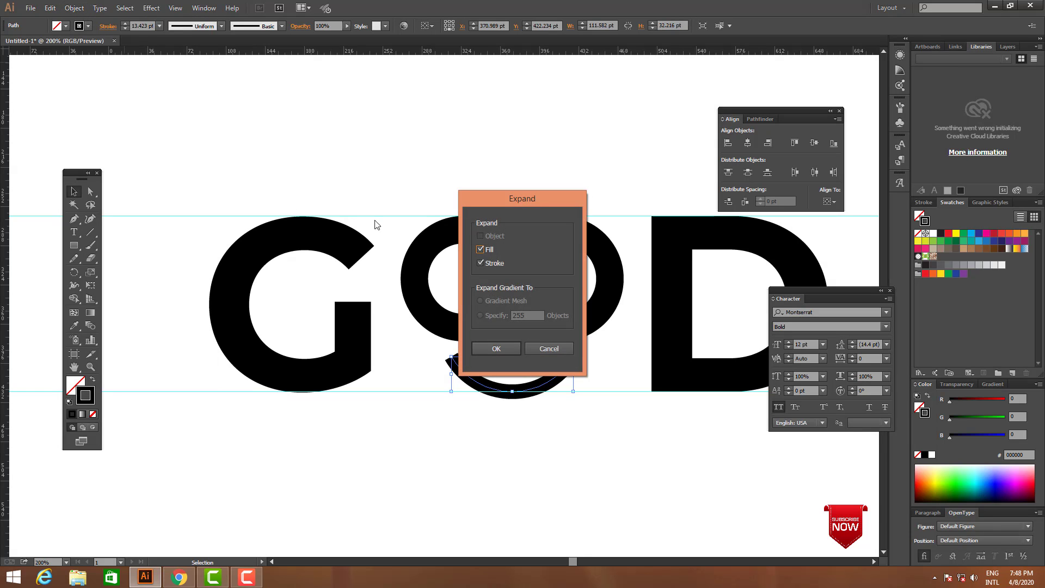
click(494, 350)
click(603, 461)
key(Tab)
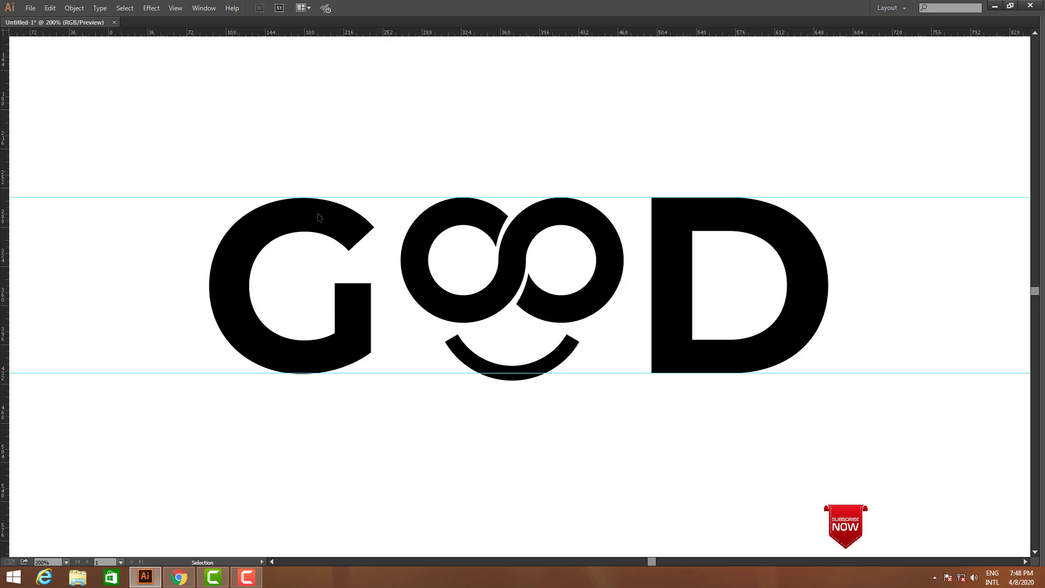
Fill the whole logo with dark blue 2e3192, leaving it without a stroke
key(ctrl+a)
key(Tab)
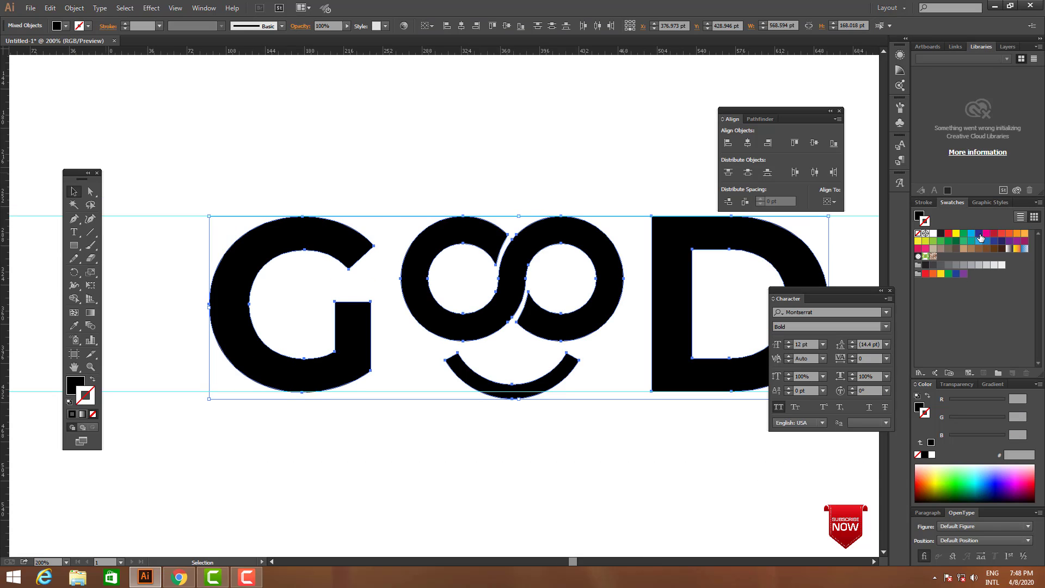
click(940, 236)
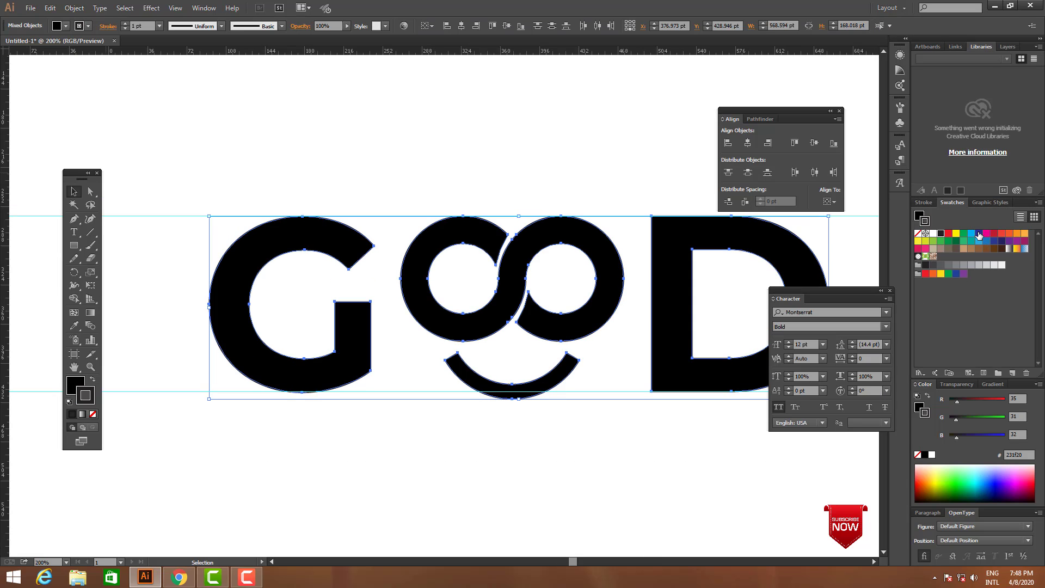
key(slash)
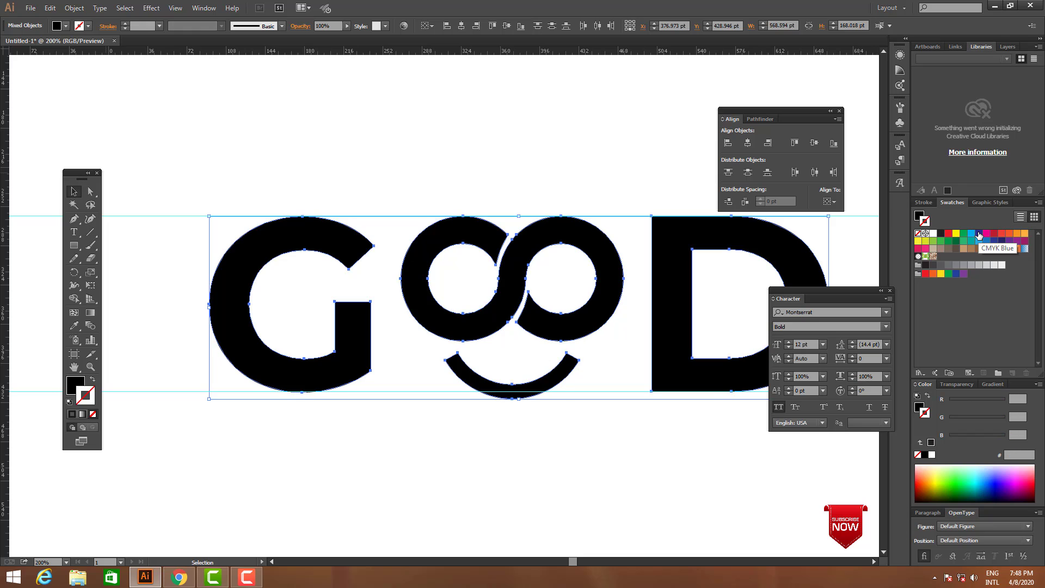
click(79, 384)
click(982, 238)
click(595, 492)
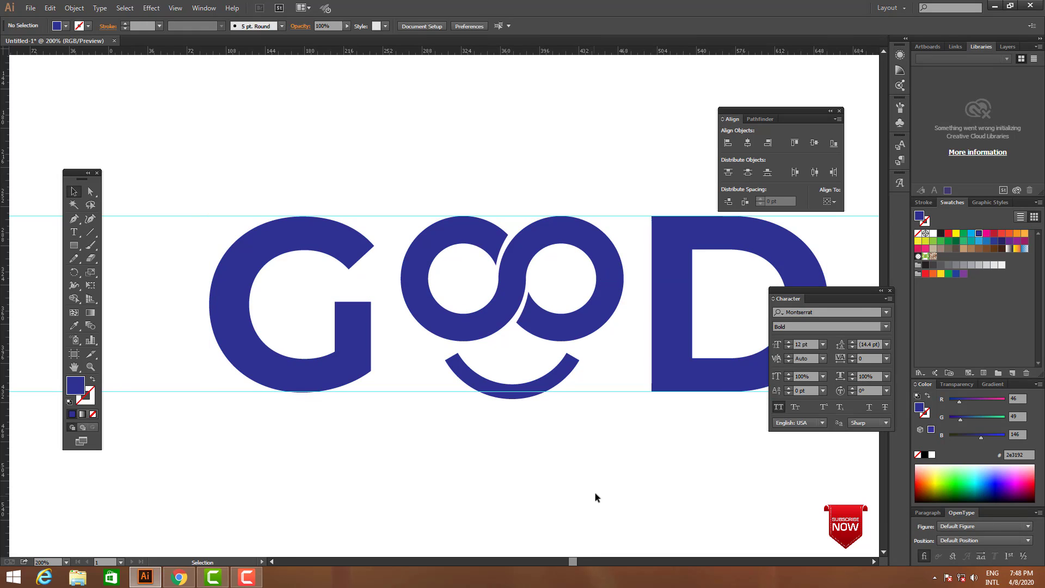
Change the whole logo's fill to the deep navy 262262 swatch
key(Tab)
key(ctrl+a)
key(Tab)
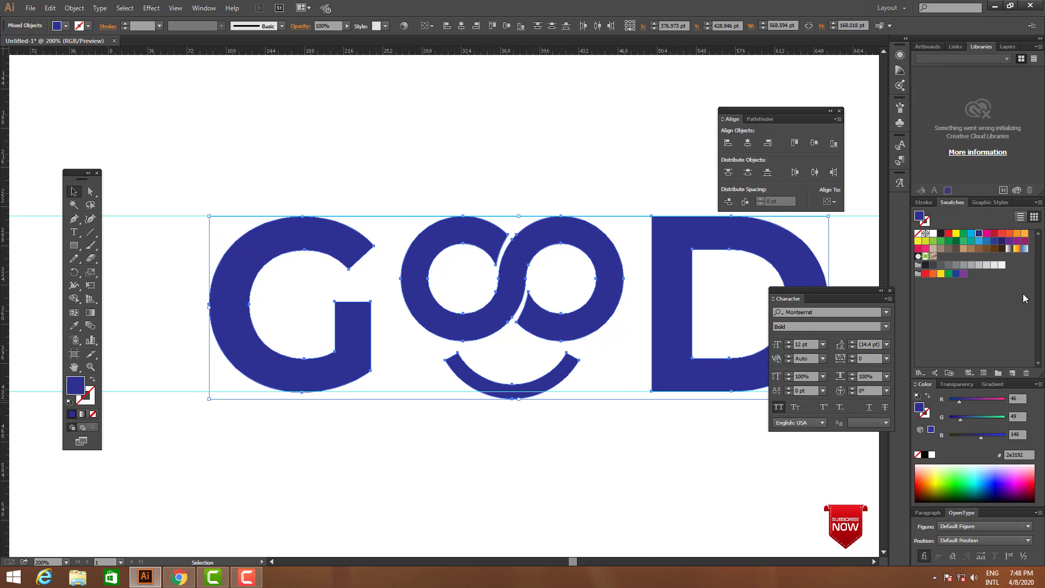
click(1002, 242)
click(566, 486)
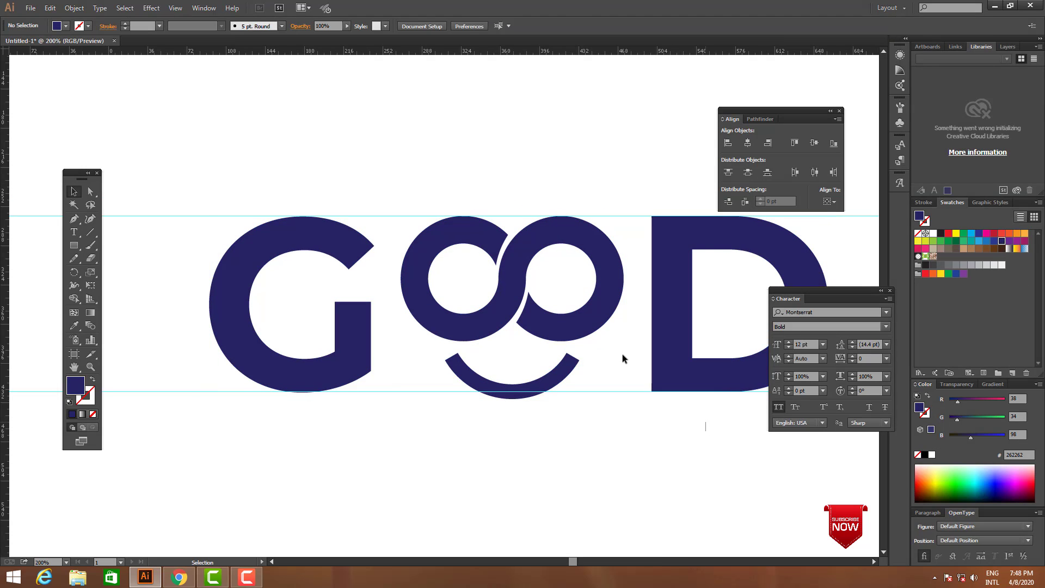
Try magenta ec008c and indigo 2b3990 on the whole logo, and settle on a medium blue fill
key(ctrl+a)
click(986, 234)
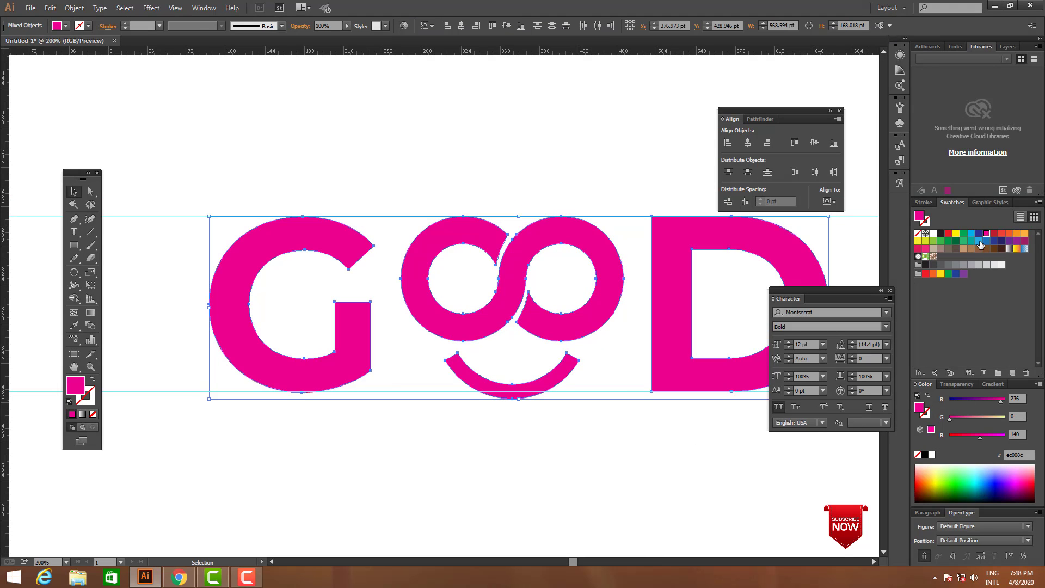
click(994, 242)
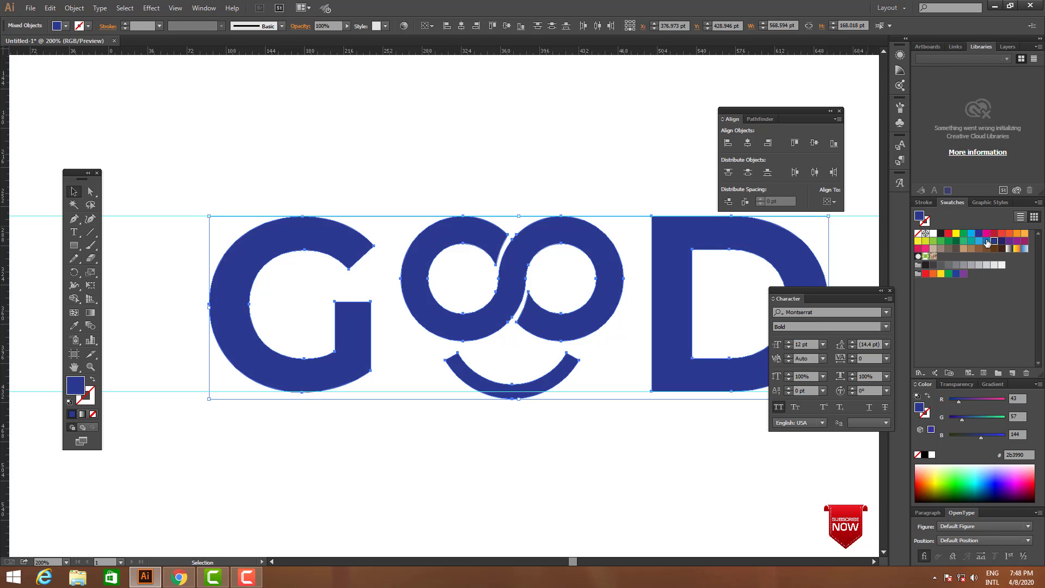
click(986, 241)
click(605, 465)
key(Tab)
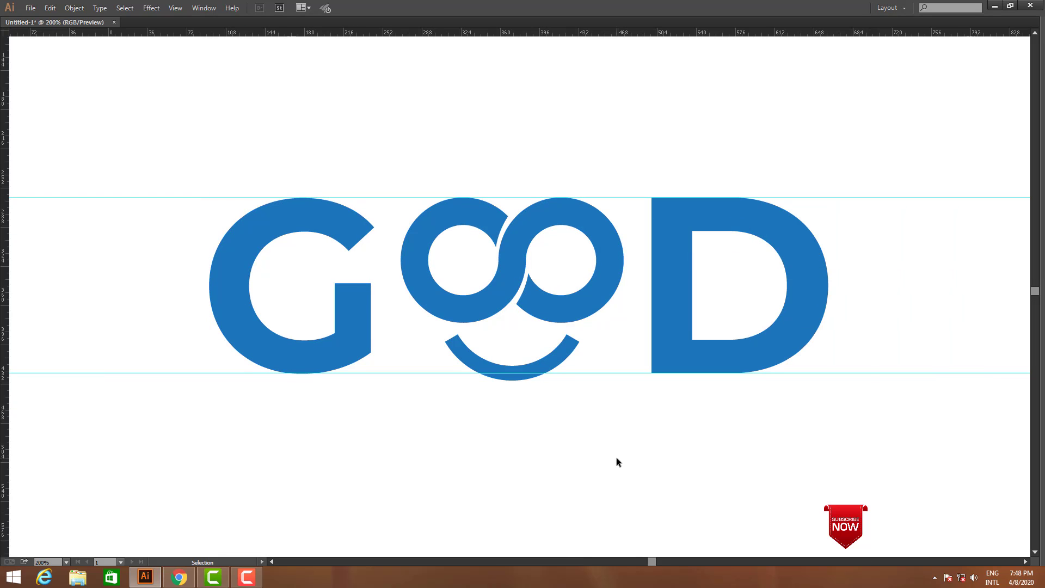
key(z)
drag(183, 174, 952, 431)
drag(709, 429, 717, 429)
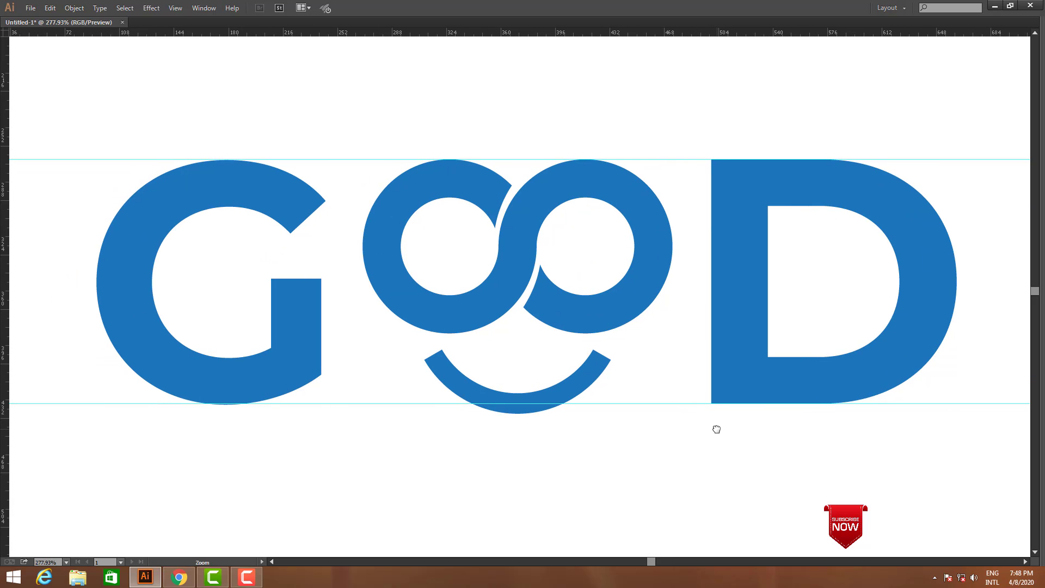